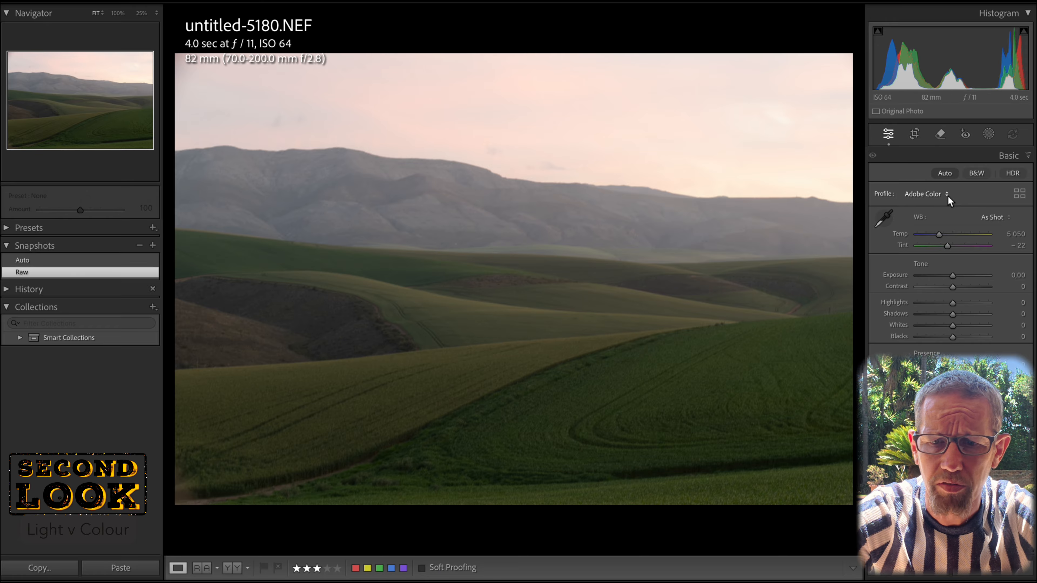
- Apply the Adaptive Color profile to the photo and save the look as a snapshot named Adaptive
left_click(947, 195)
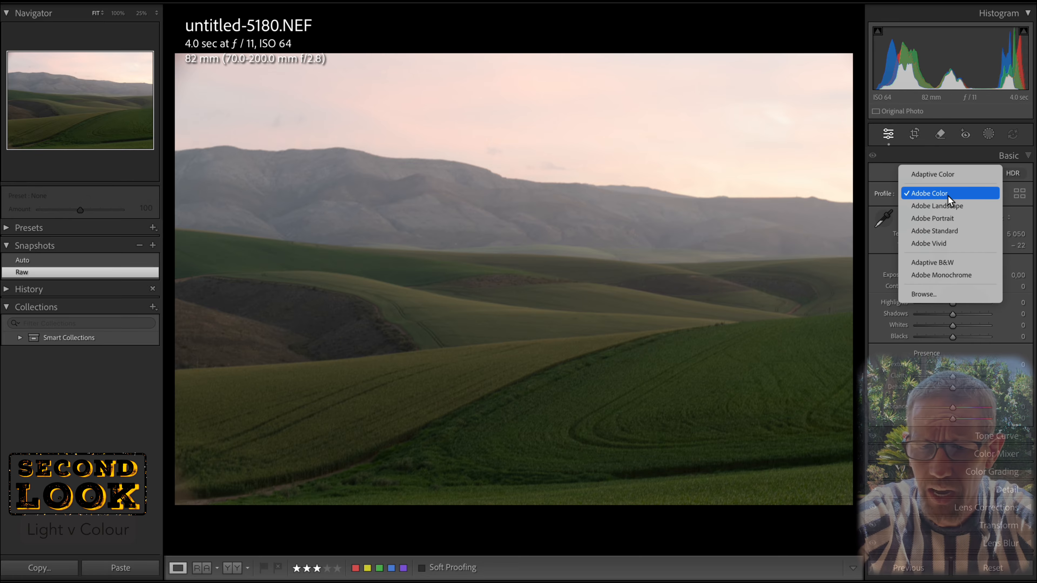
left_click(941, 174)
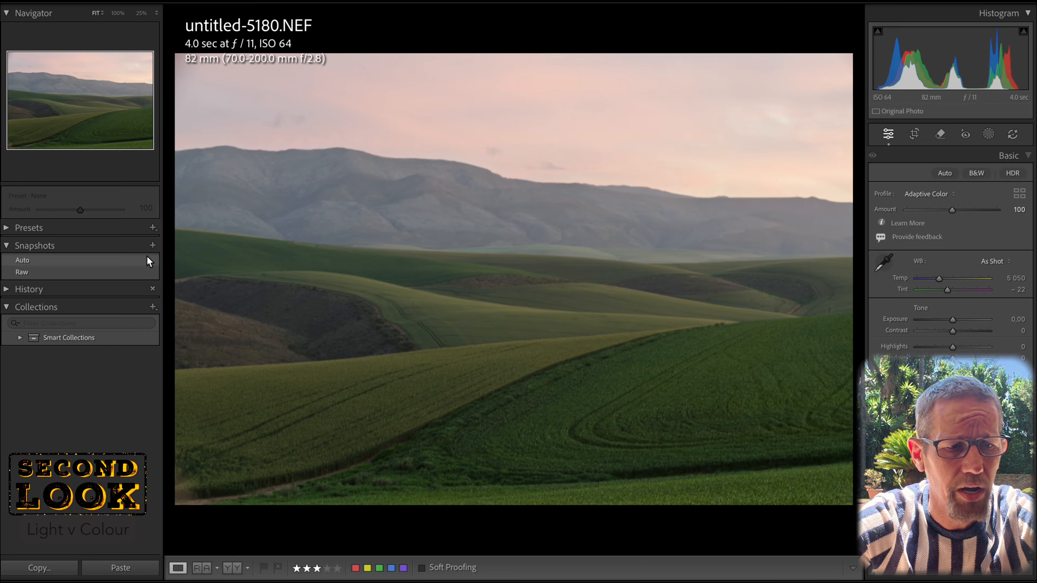
left_click(152, 244)
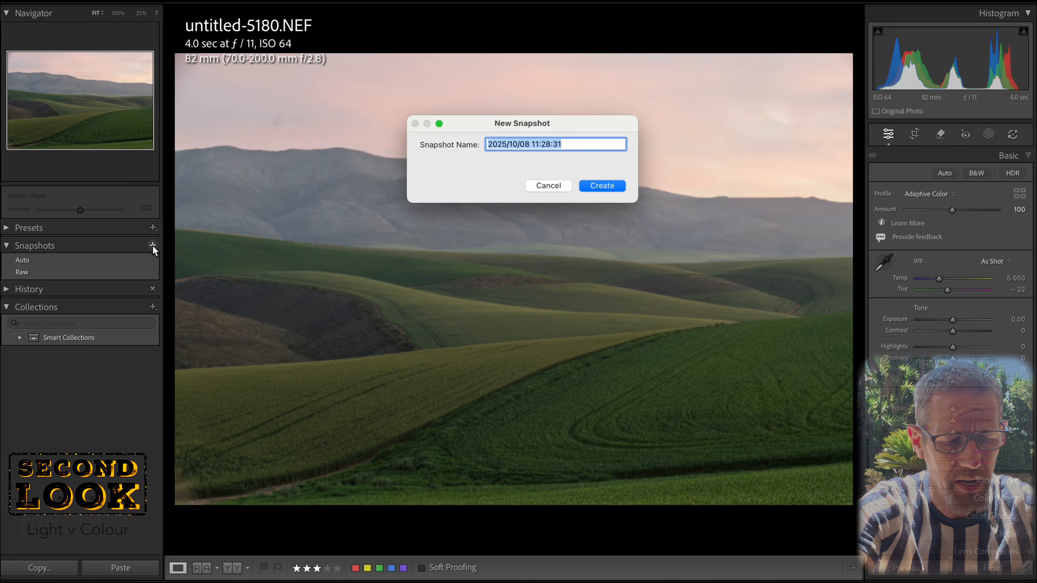
type("Adaptive")
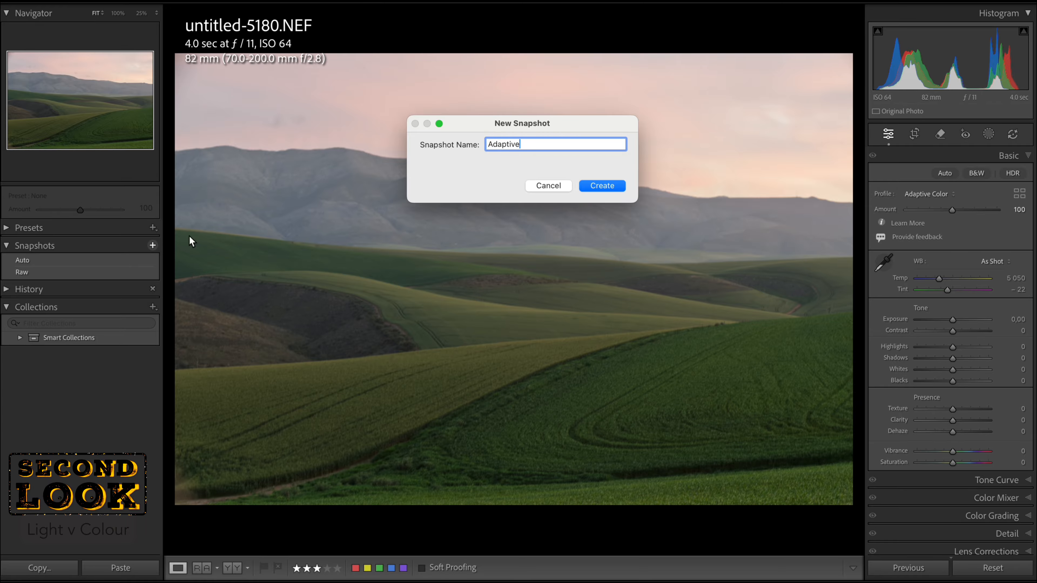
left_click(617, 188)
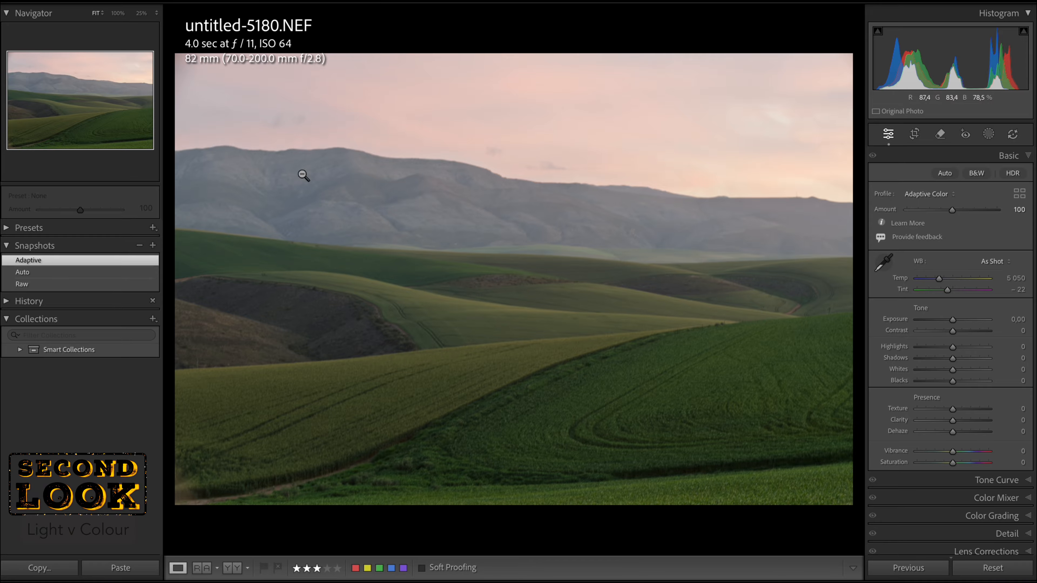
- Restore the Raw snapshot and set the white balance by sampling the cloud above the mountains on the photo's left side
left_click(34, 284)
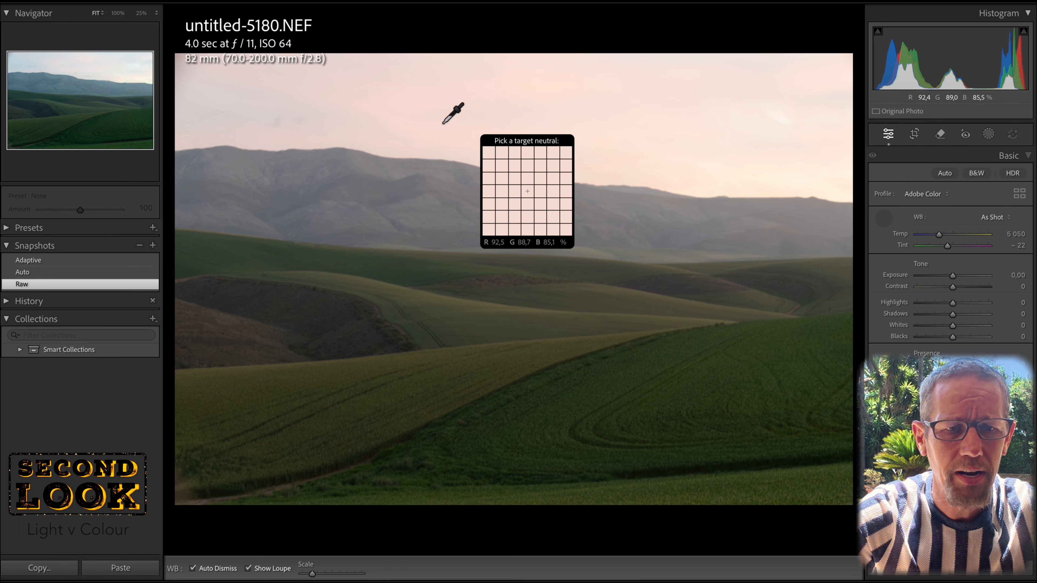
left_click(297, 122)
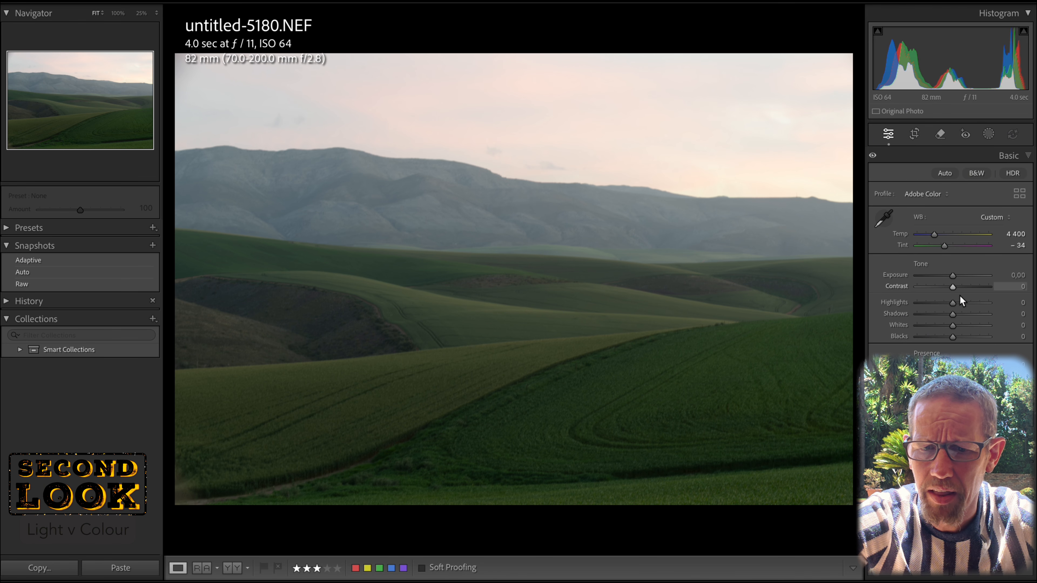
- Set the global tone to Highlights −51, Shadows +36, Whites +51 and Blacks −22
mouse_move(953, 303)
left_mouse_down()
mouse_move(934, 305)
mouse_move(965, 315)
left_mouse_up()
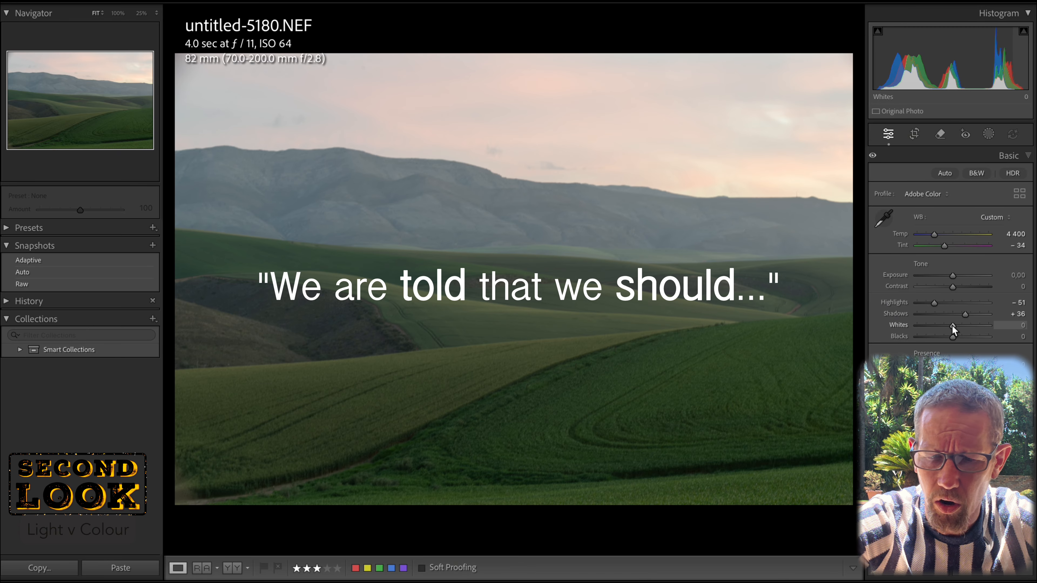
left_click_drag(952, 325, 970, 325)
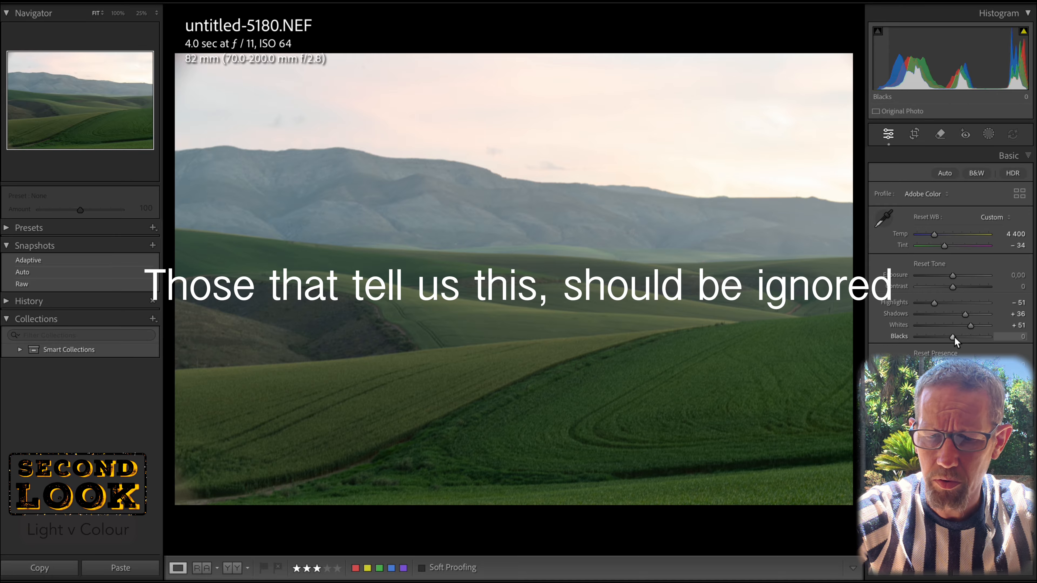
left_click_drag(955, 336, 947, 336)
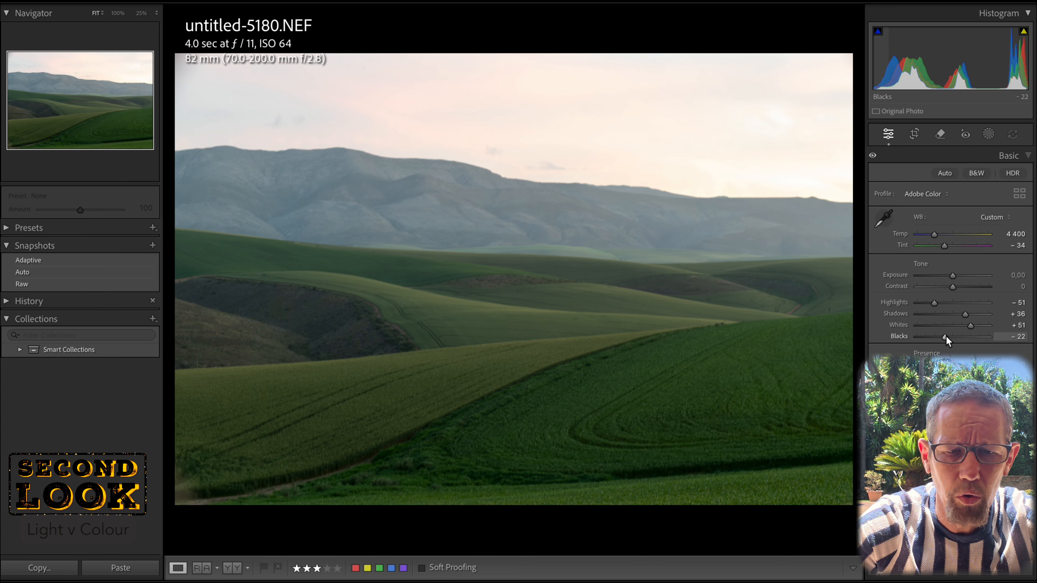
- Create a sky mask and intersect it with a linear gradient that fades out just above the mountain ridge
left_click(988, 134)
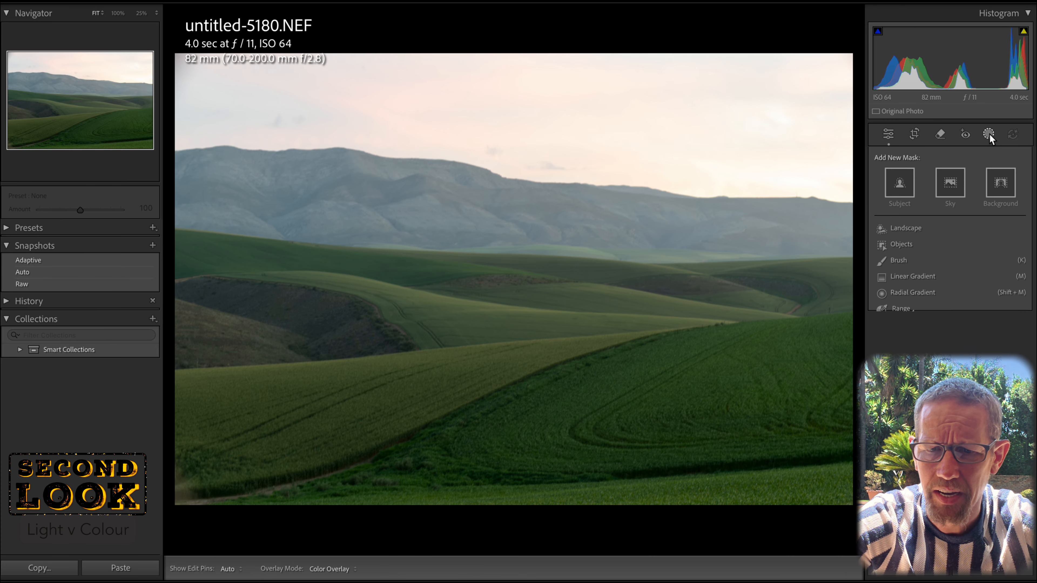
left_click(955, 185)
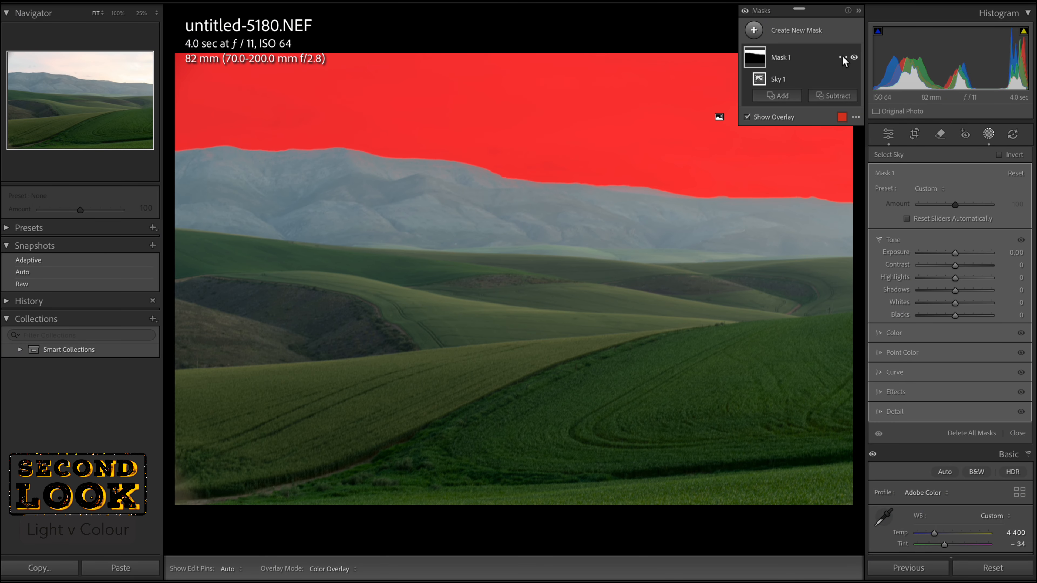
left_click(843, 56)
mouse_move(889, 118)
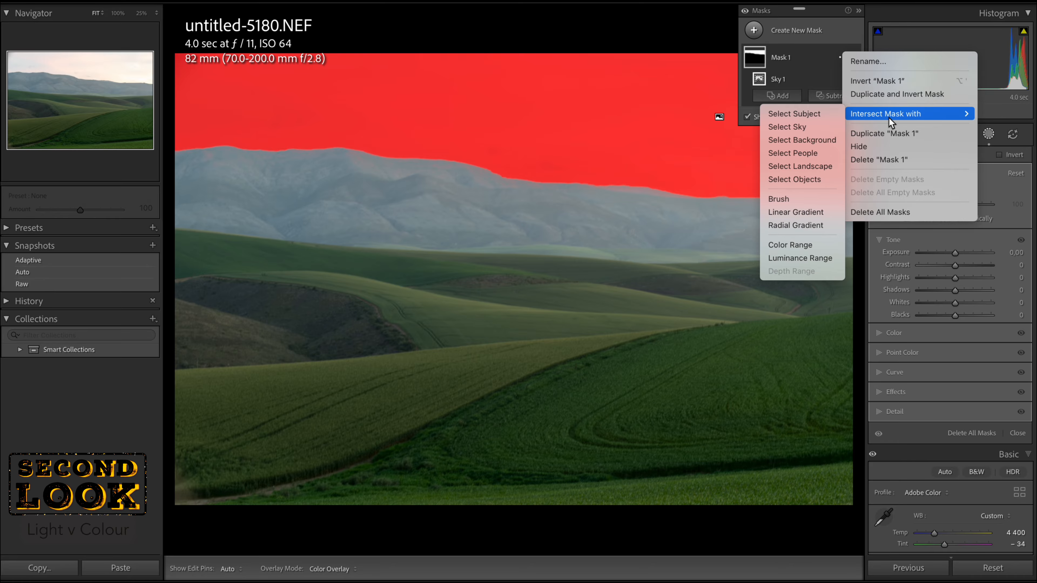
left_click(796, 211)
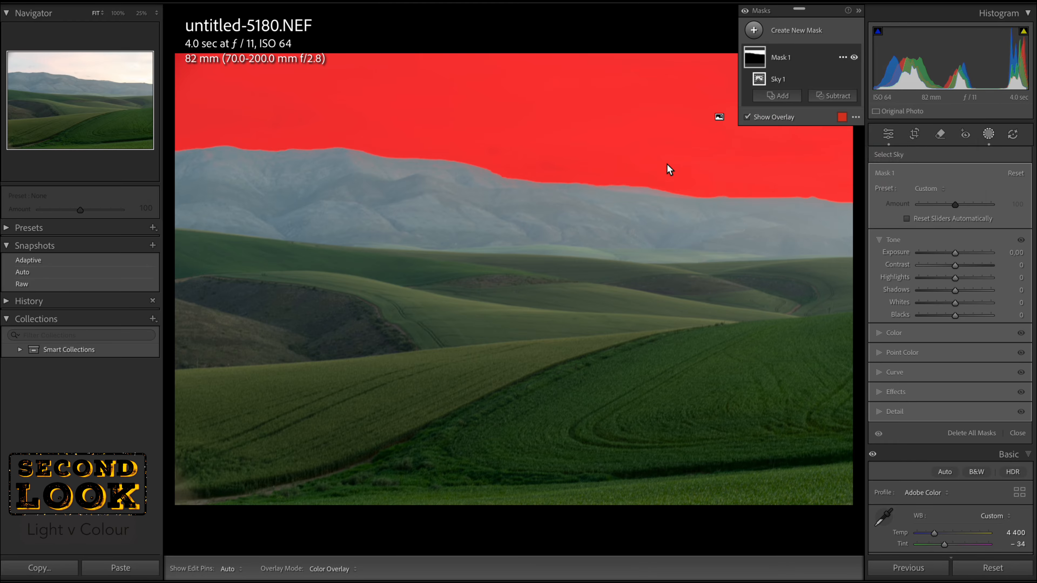
left_click_drag(565, 141, 560, 187)
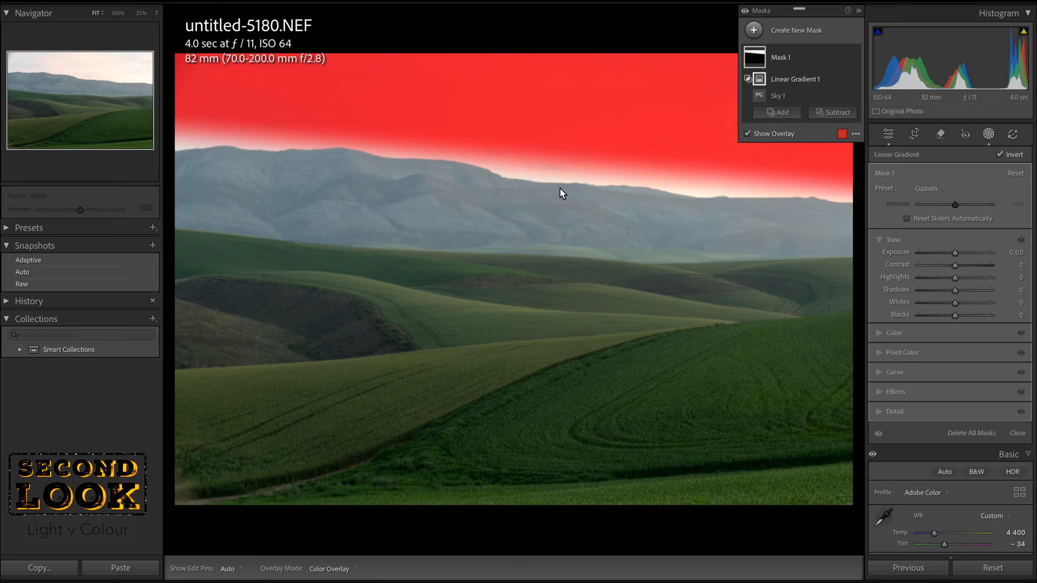
- Darken the masked sky to an Exposure of −0.88 and close the masking tools
left_click(948, 253)
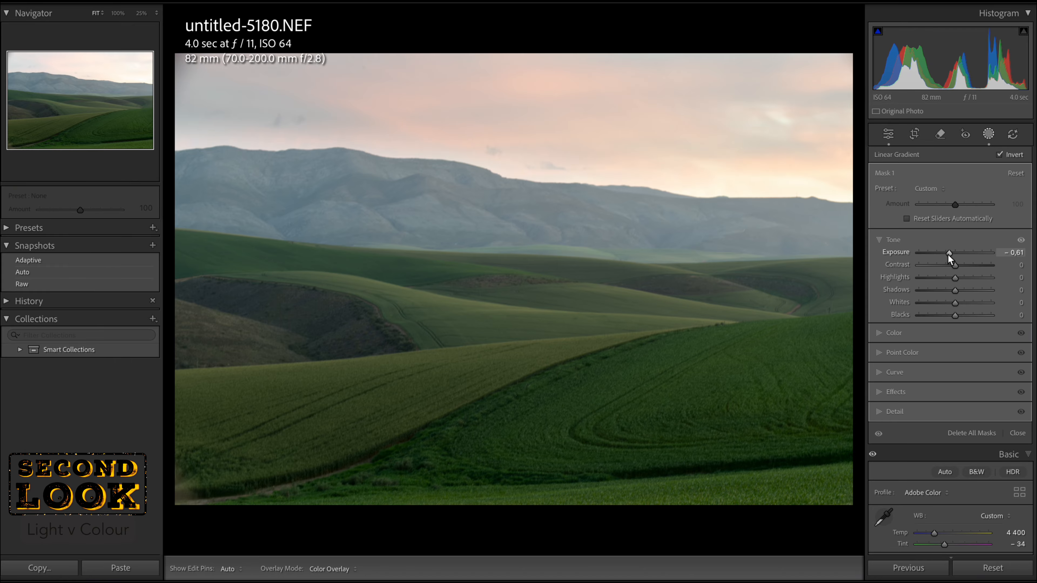
left_click_drag(946, 254, 946, 253)
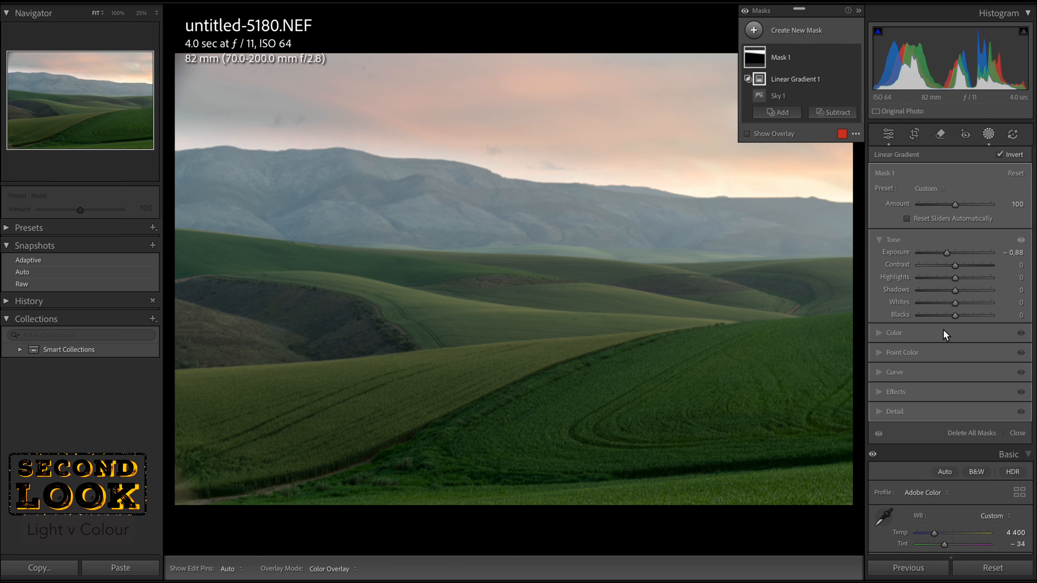
left_click(988, 135)
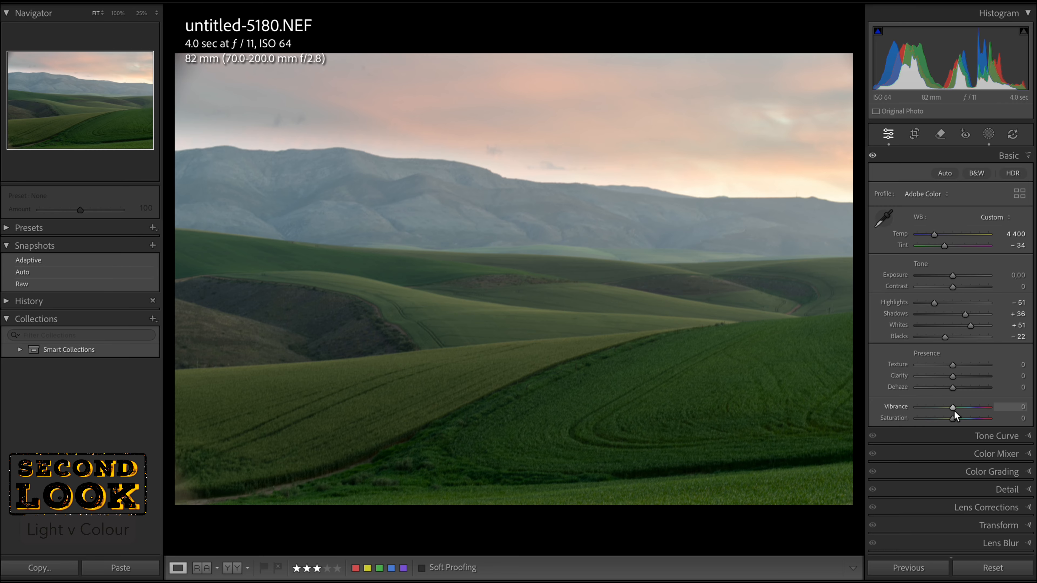
- Set Vibrance to +33 and Saturation to −7, and save the edit as a snapshot named Std
left_click_drag(954, 407, 964, 407)
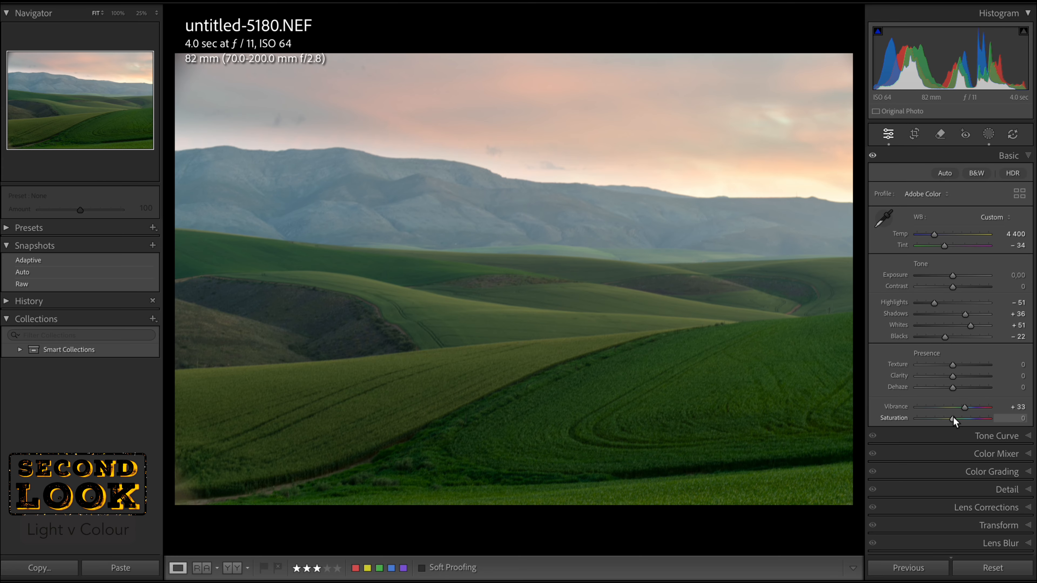
left_click_drag(953, 417, 950, 419)
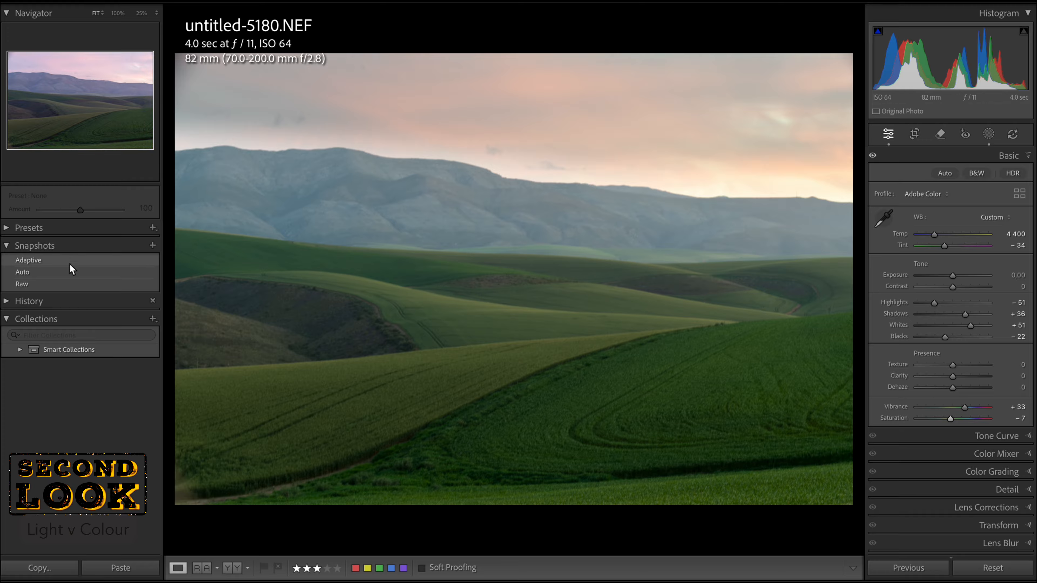
left_click(107, 250)
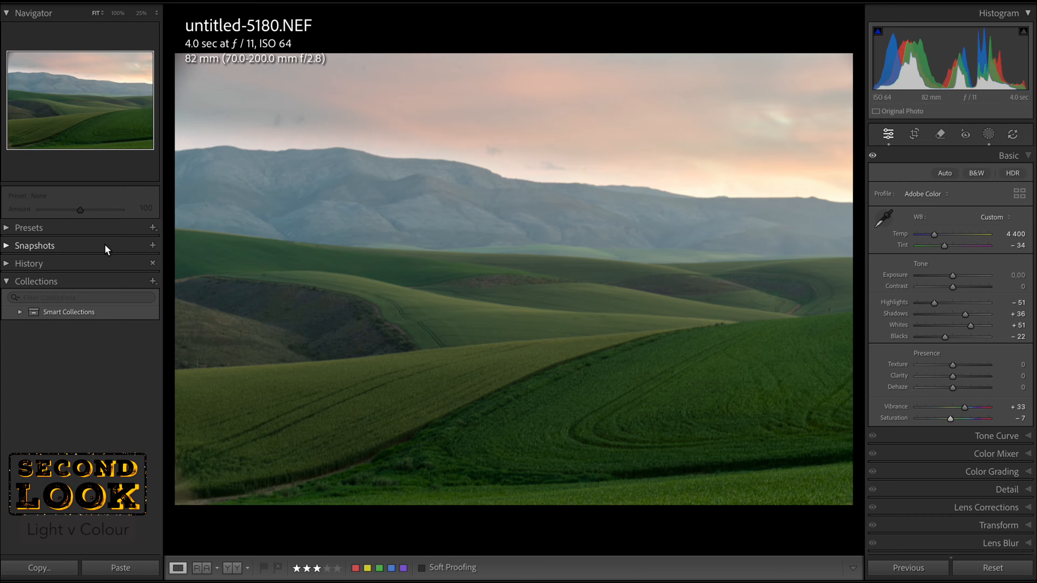
left_click(151, 246)
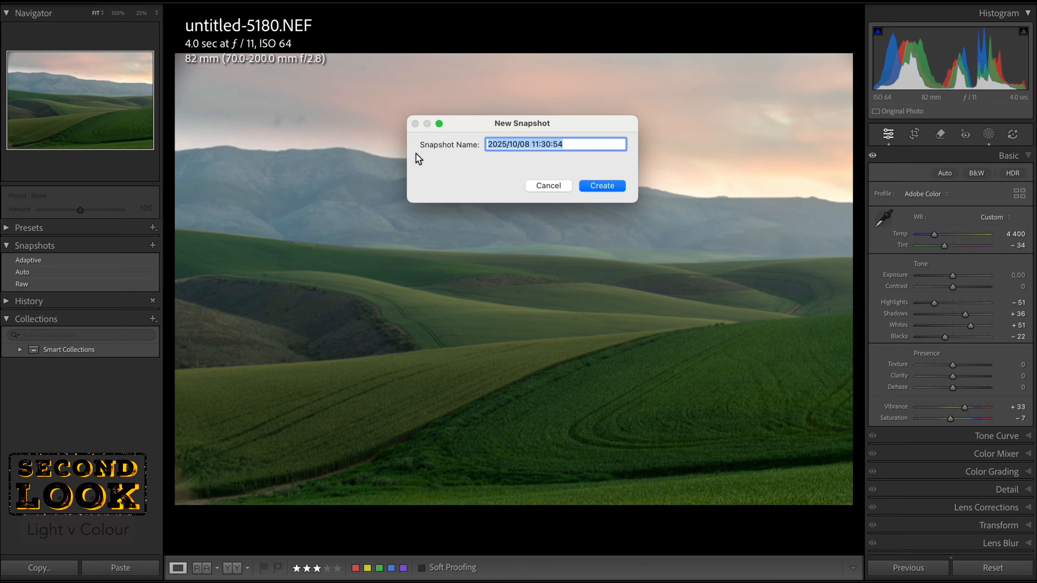
type("Std")
key("Return")
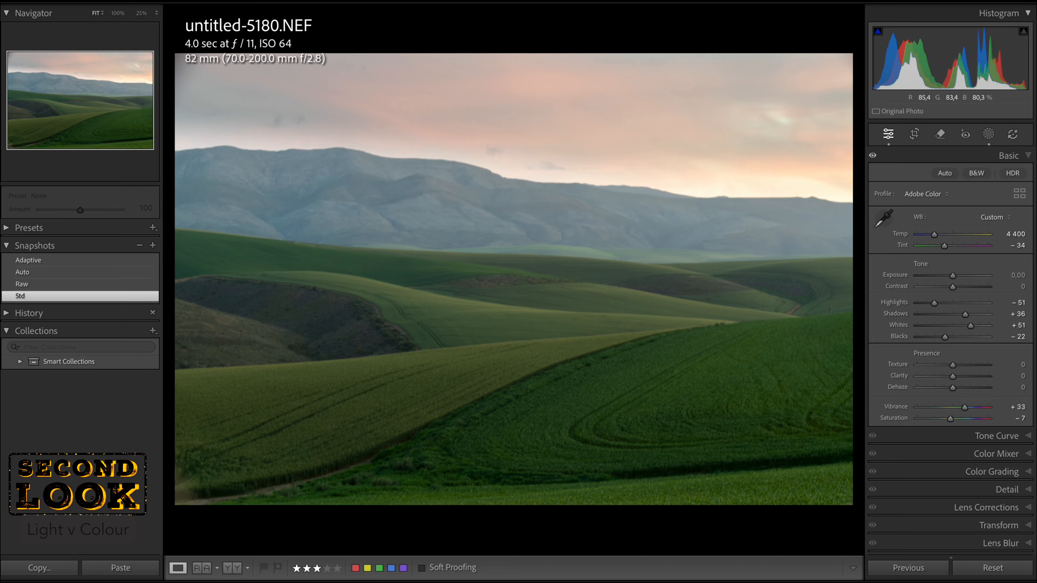
- Restore the Raw snapshot and create an object mask of the mountain range using a rectangular selection across the photo's width
left_click(75, 284)
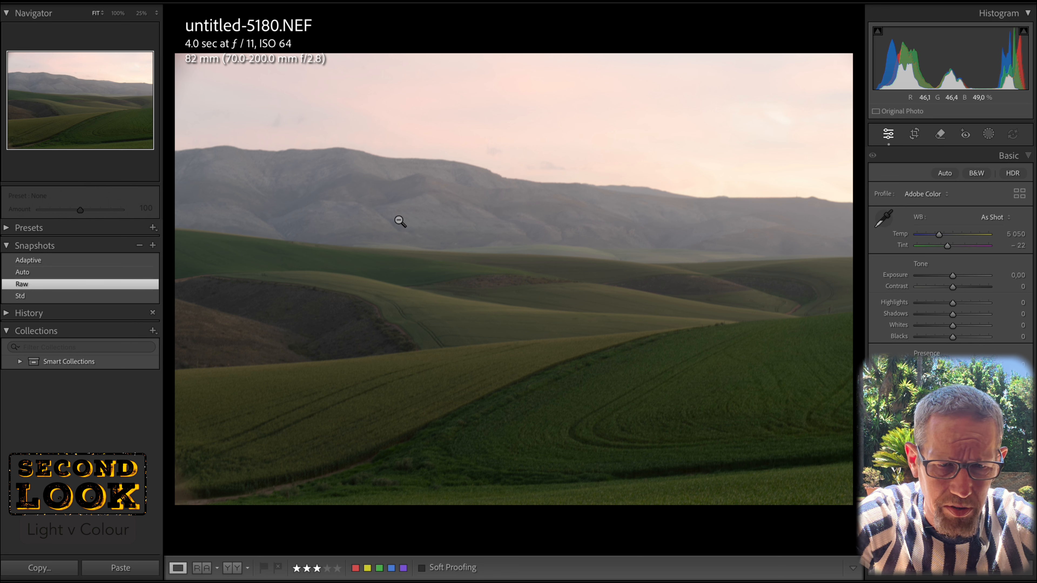
left_click(991, 135)
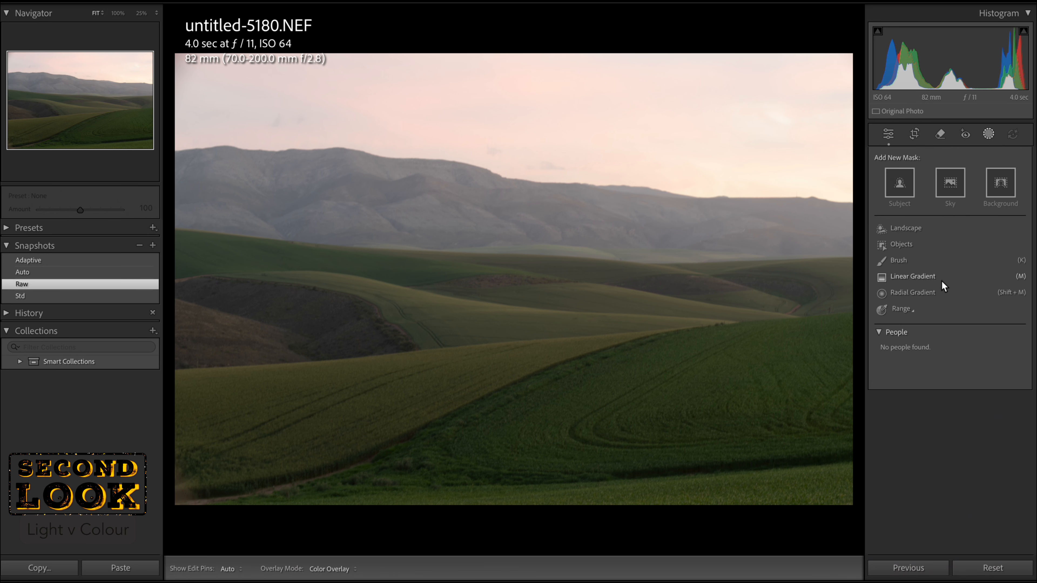
left_click(907, 242)
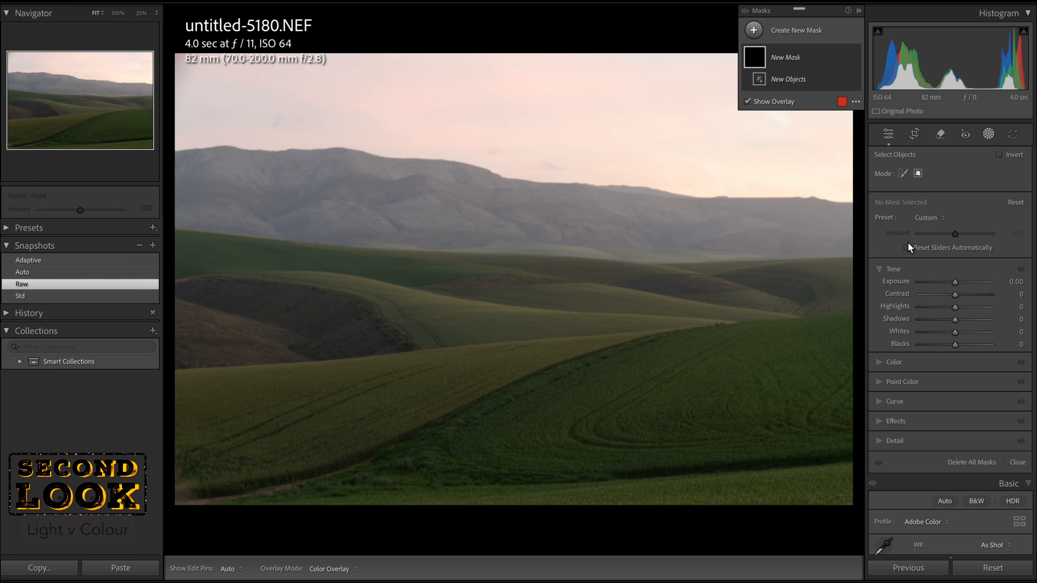
left_click(918, 174)
left_click_drag(176, 133, 855, 265)
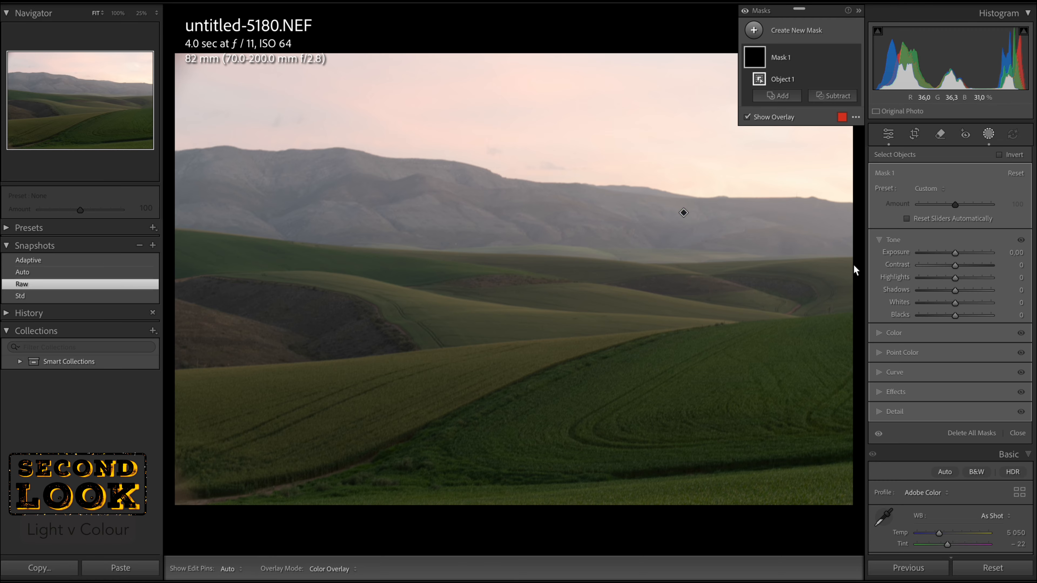
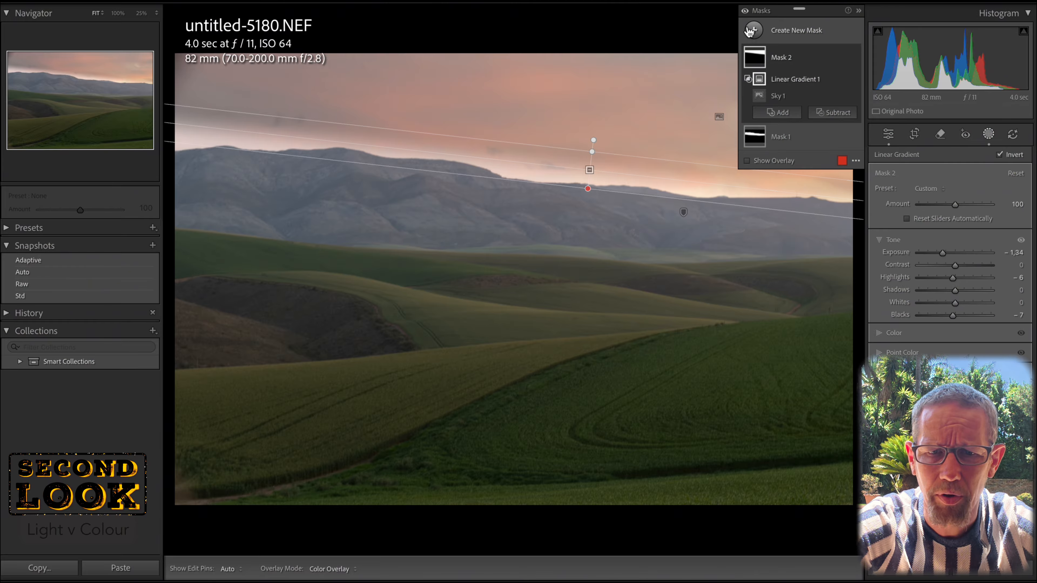
- Add a linear gradient mask covering the foreground fields and fading out upward across the lower mountains
left_click(754, 30)
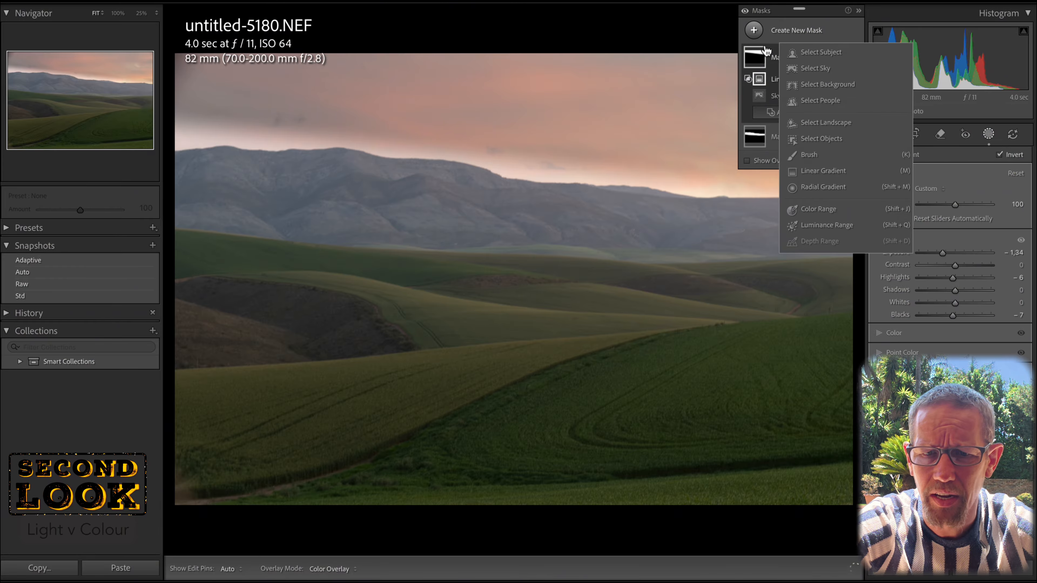
left_click(813, 170)
left_click_drag(505, 313, 509, 218)
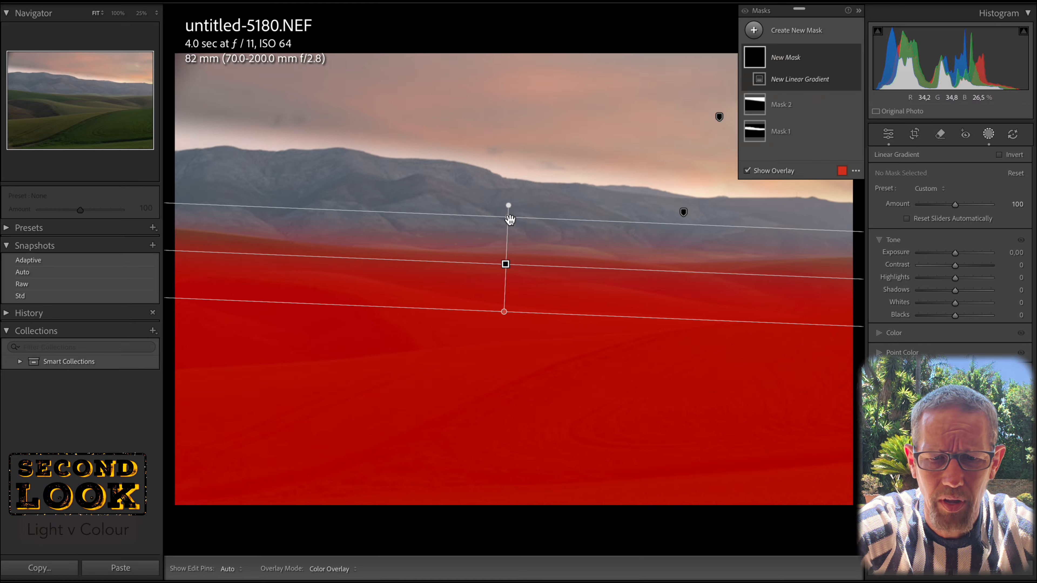
- Set the foreground gradient's Exposure to 0.55, Contrast to 41 and Highlights to 46, and close the masking tools
mouse_move(956, 254)
left_mouse_down()
mouse_move(954, 266)
mouse_move(969, 266)
left_mouse_up()
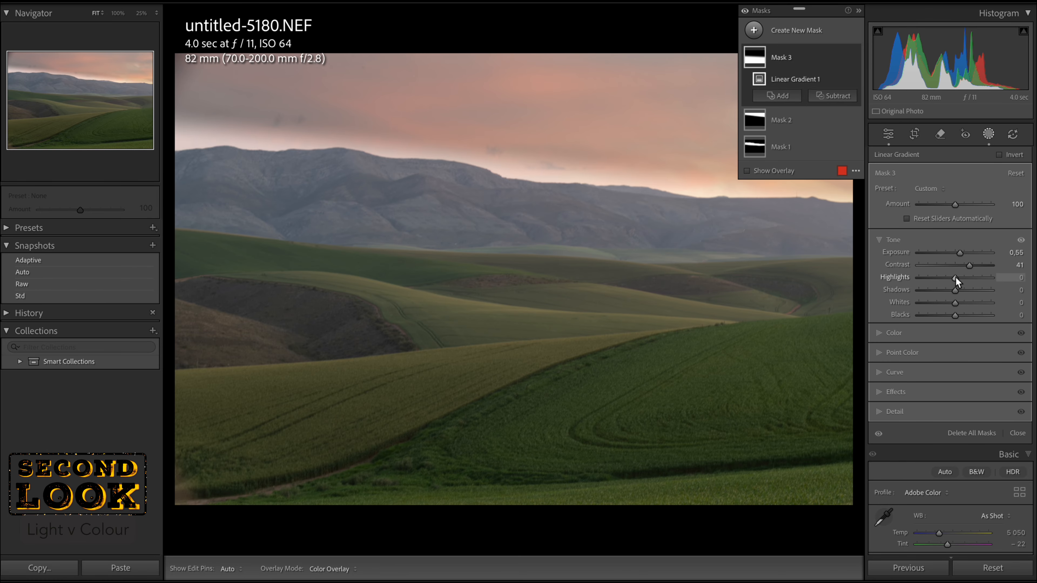
left_click_drag(956, 277, 972, 279)
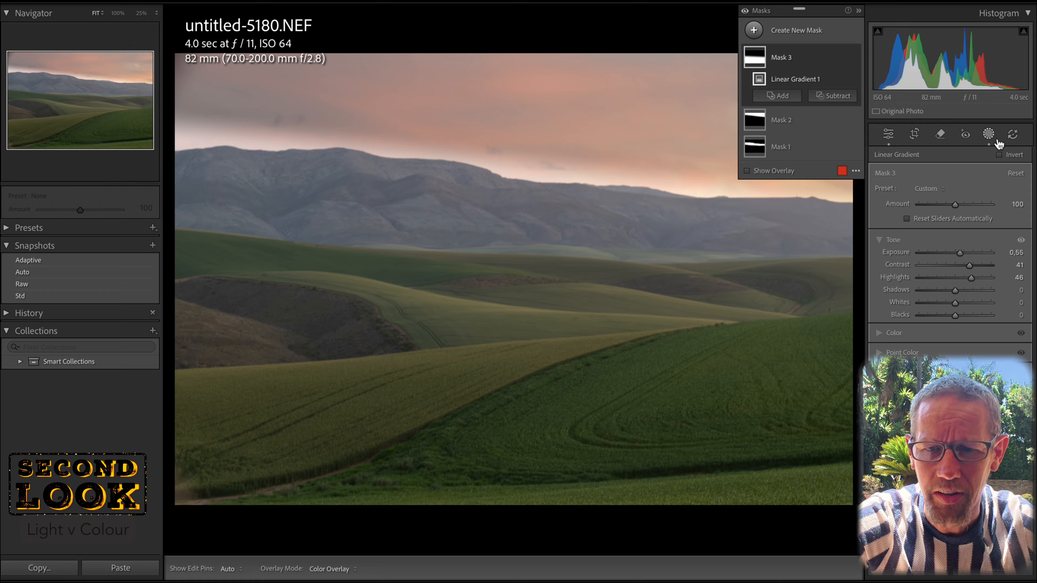
left_click(992, 137)
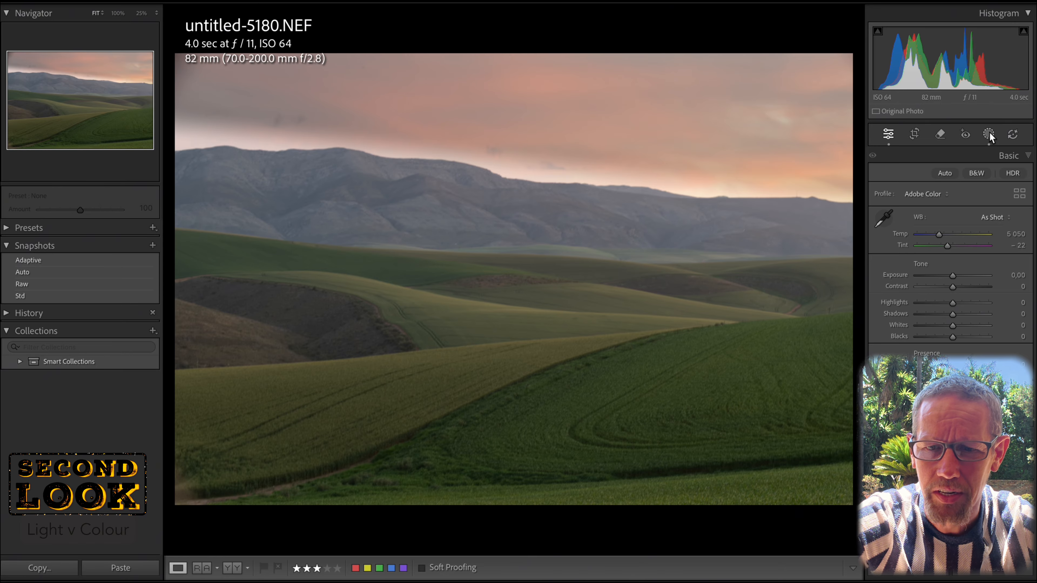
- Convert the photo to black and white and open its tone curve
left_click(978, 172)
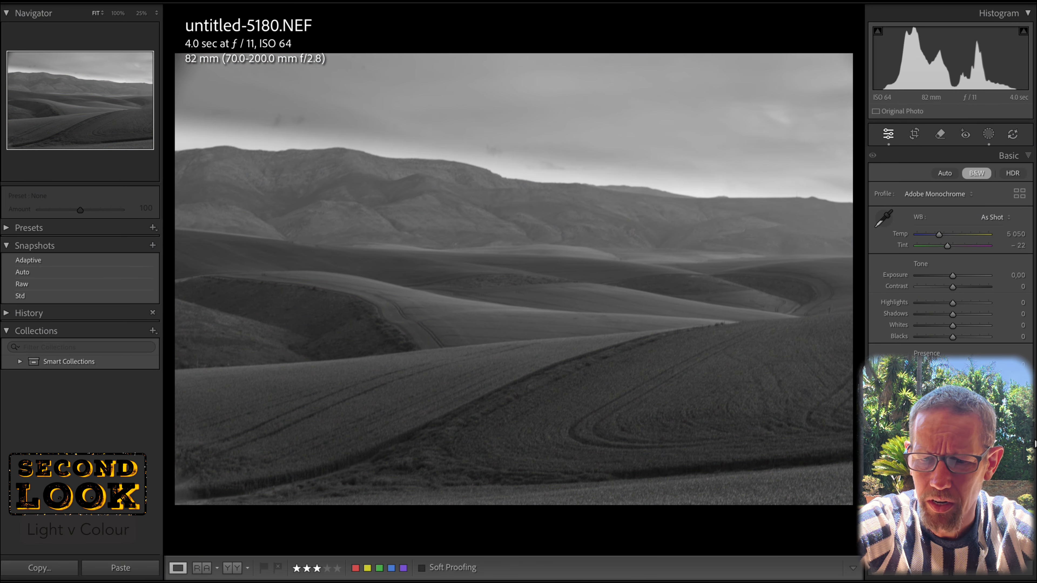
key("ctrl+2")
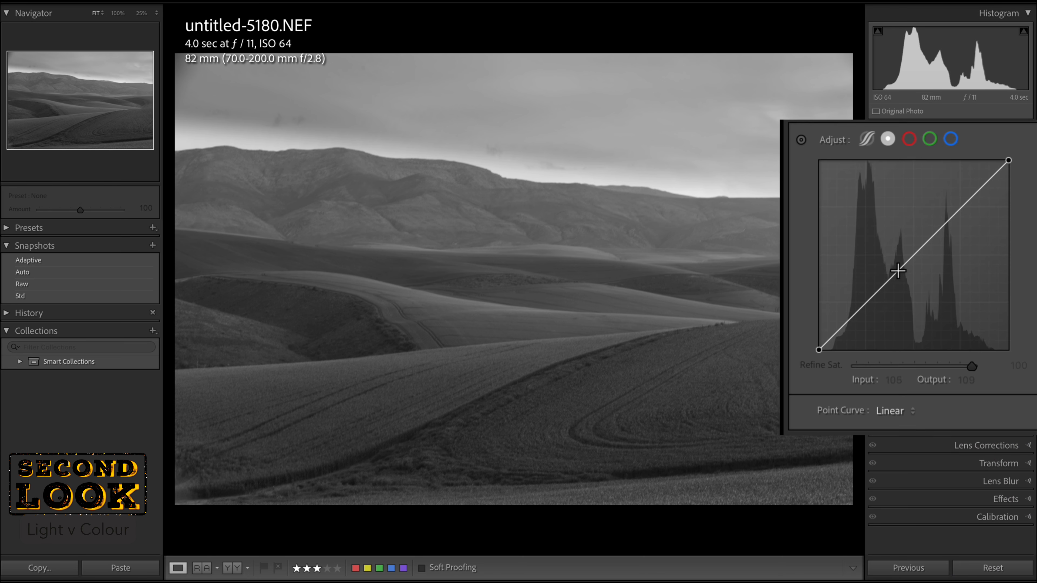
- Shape the tone curve with points at 60/52, 104/104 and 173/184, and set the white end's output to 246 and the black end's to 8
left_click(854, 273)
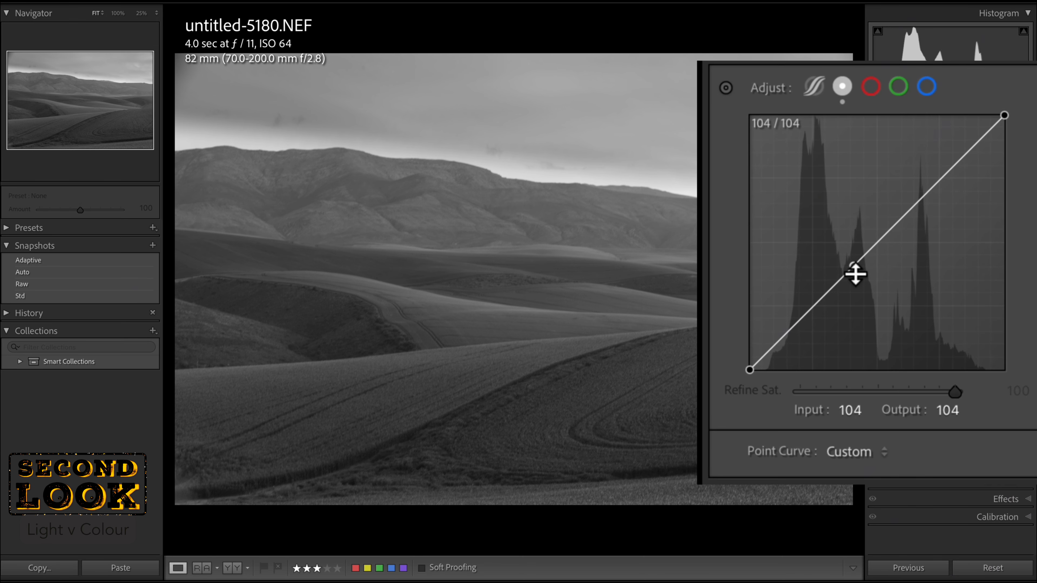
left_click(926, 196)
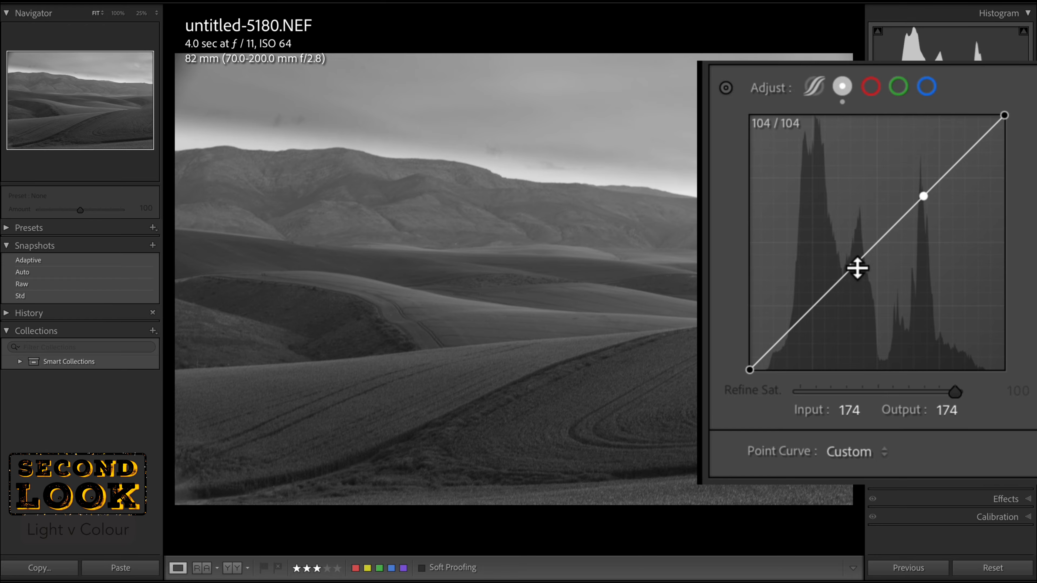
left_click(806, 322)
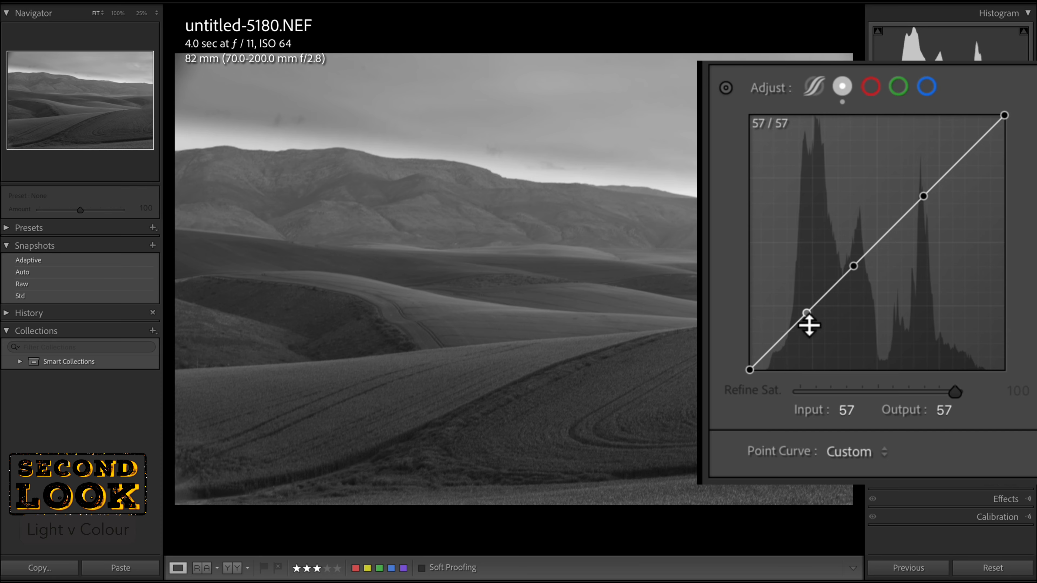
left_click_drag(809, 318, 811, 327)
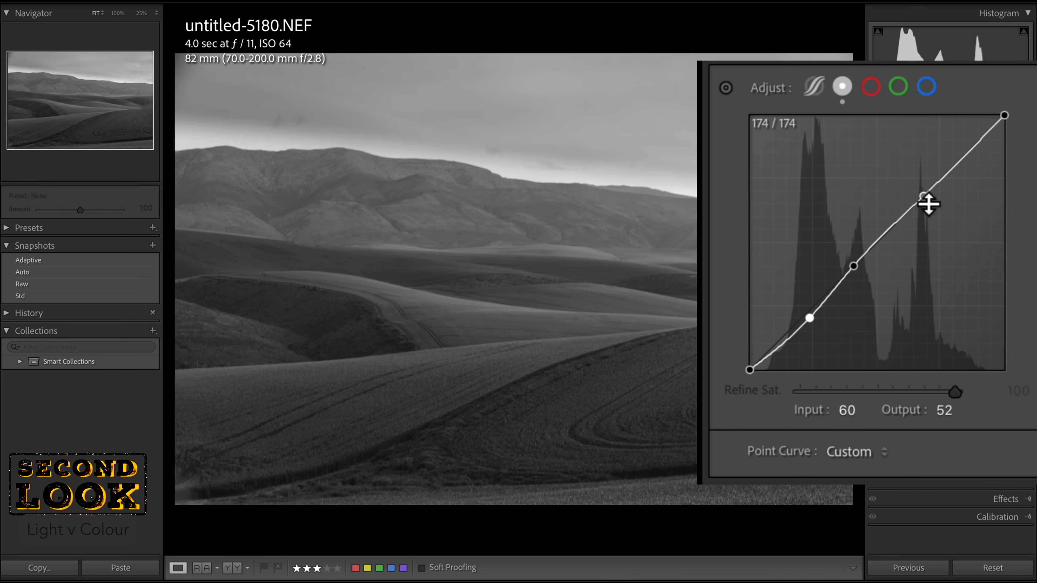
left_click_drag(928, 204, 927, 194)
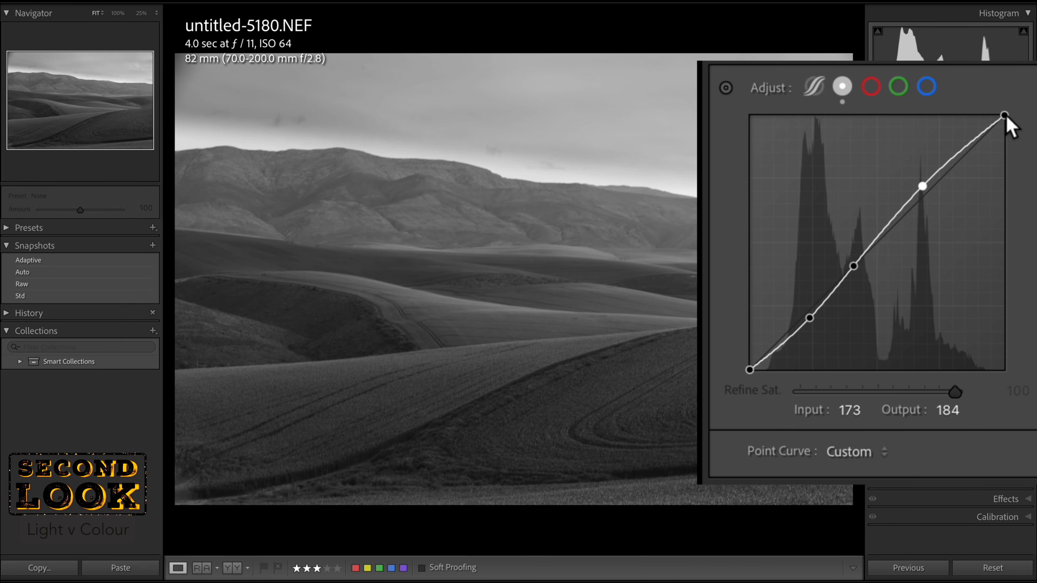
left_click_drag(1005, 116, 1005, 125)
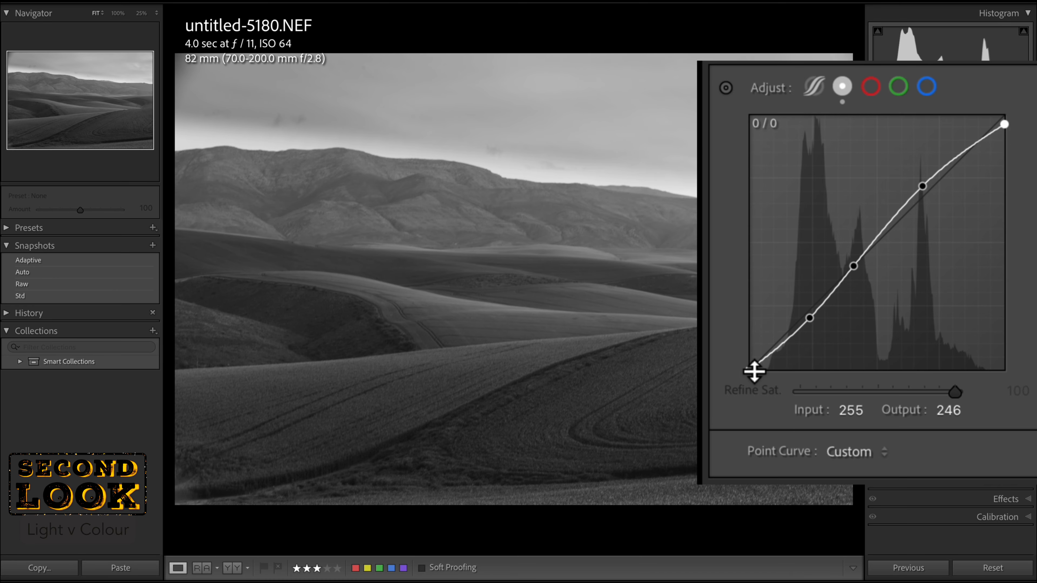
left_click_drag(755, 370, 748, 369)
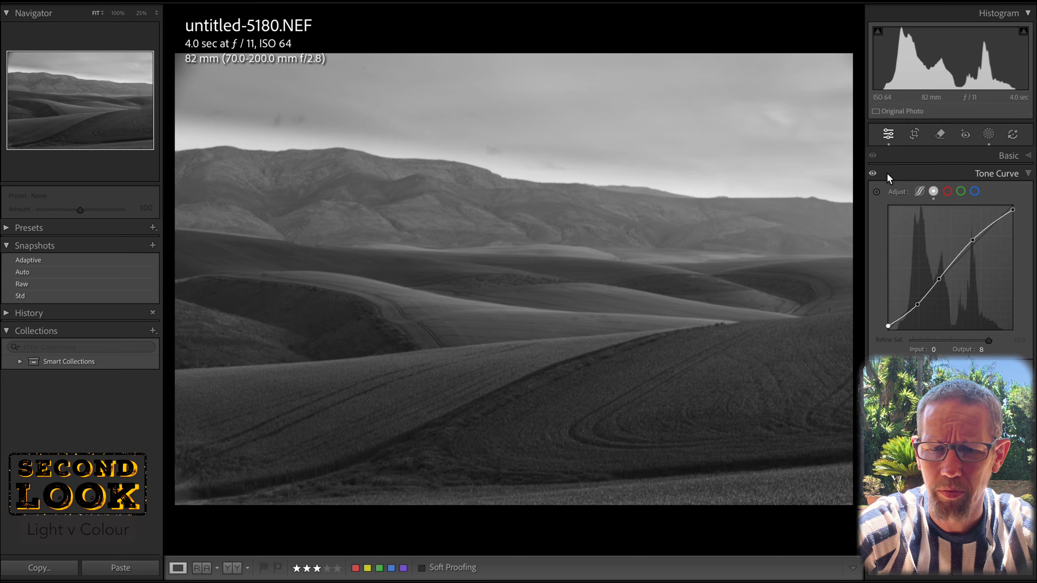
- Compare the photo repeatedly with and without the tone curve adjustment, leaving the curve enabled
left_click(873, 174)
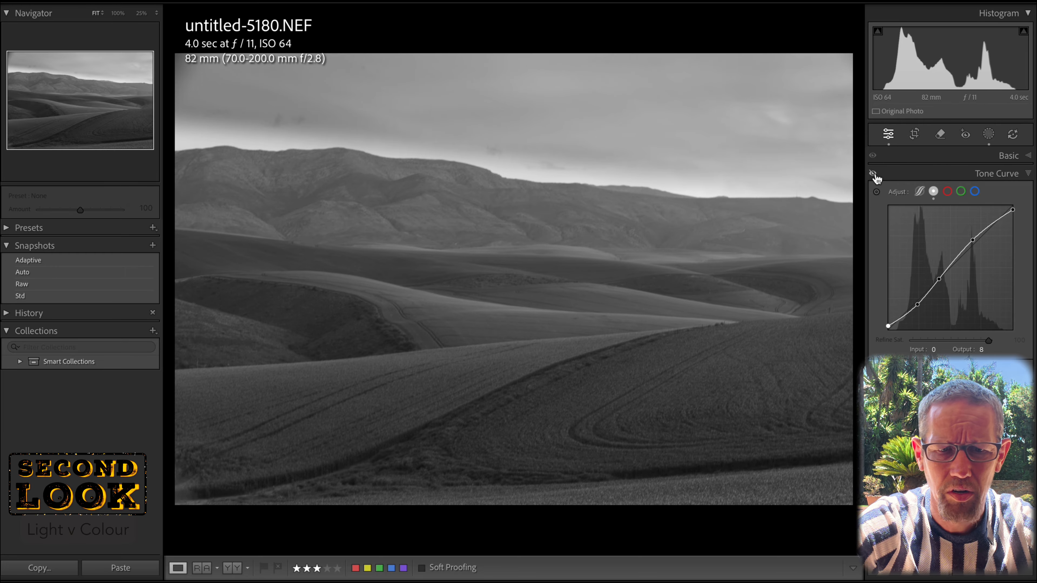
left_click(874, 173)
left_click(874, 174)
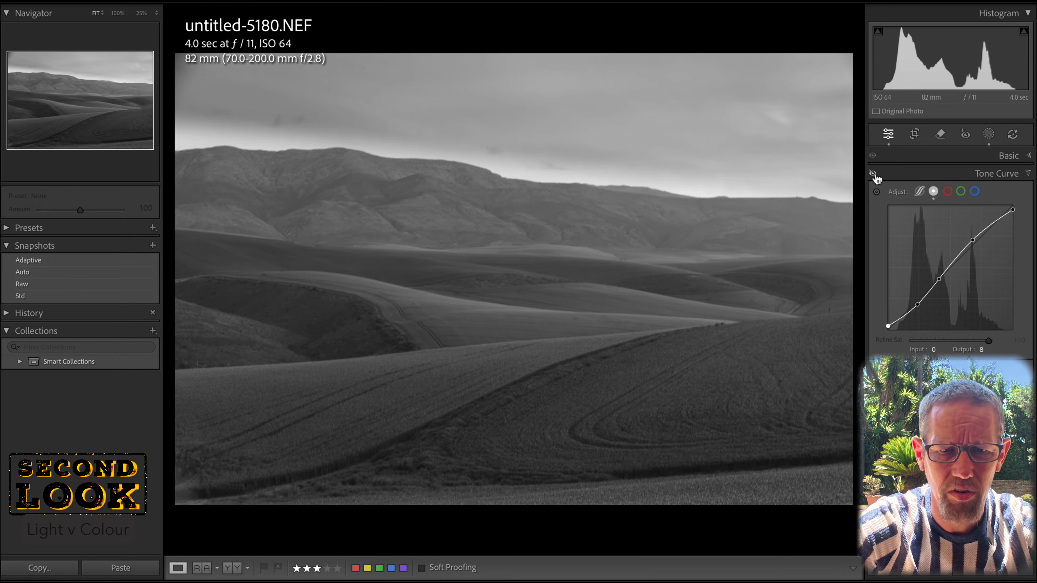
left_click(874, 174)
left_click(874, 174)
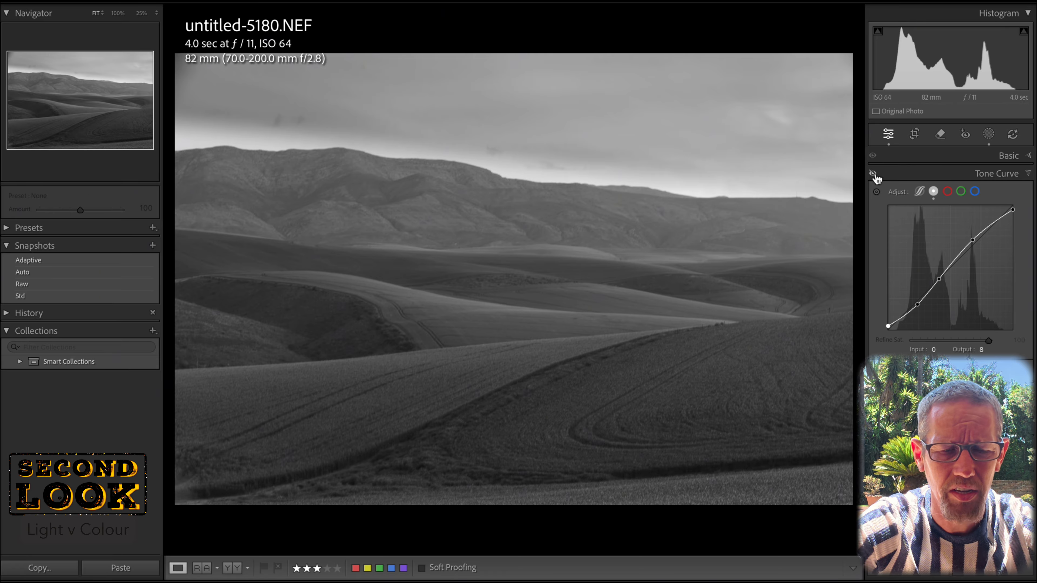
left_click(873, 173)
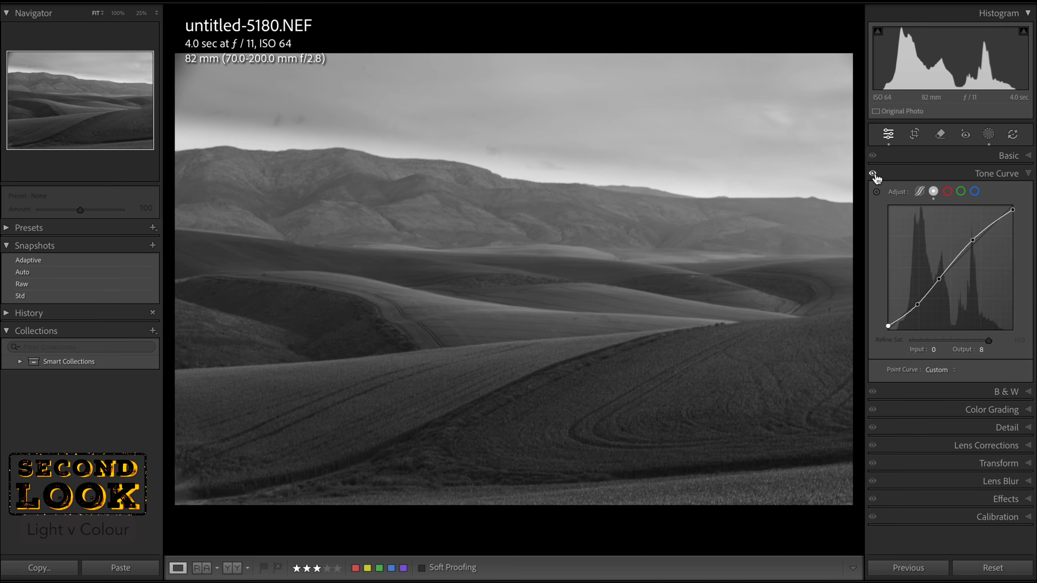
- Add a tilted linear gradient mask fading from the sky down across the mountains, with Exposure −0.55 and Blacks −32
left_click(1028, 156)
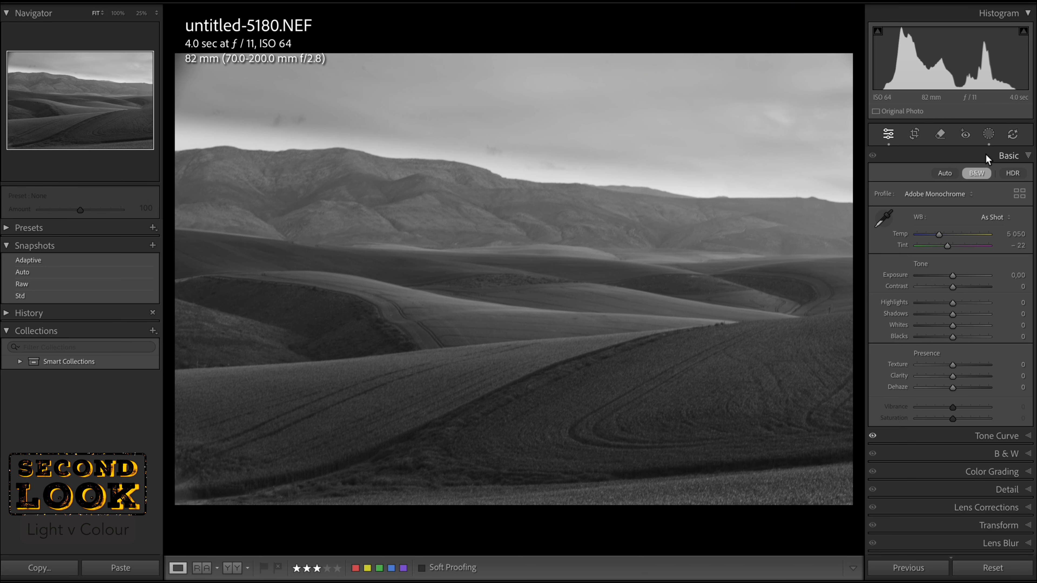
left_click(988, 134)
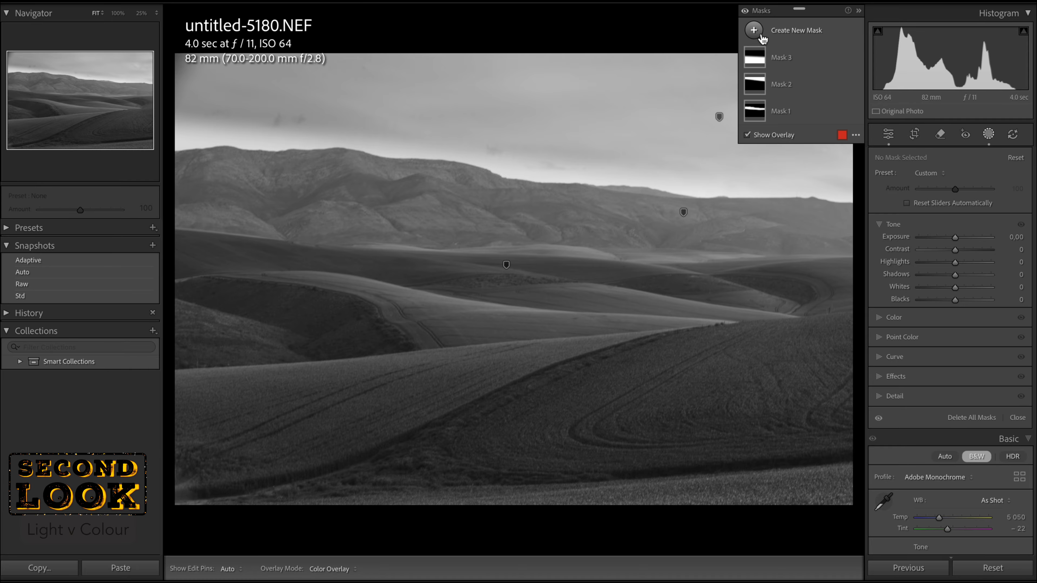
left_click(755, 31)
left_click(818, 170)
left_click_drag(485, 86, 511, 250)
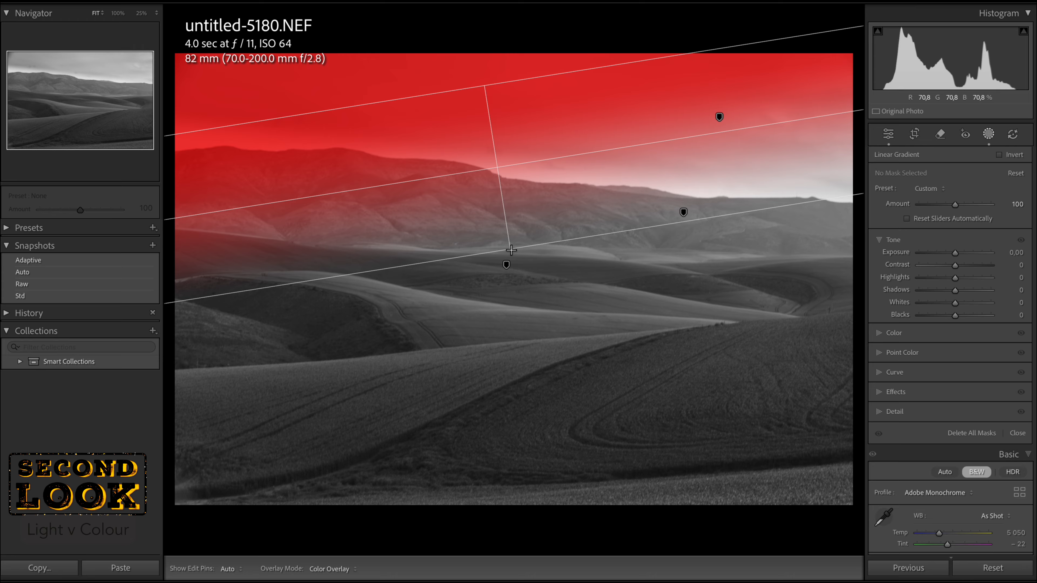
left_click_drag(511, 250, 510, 251)
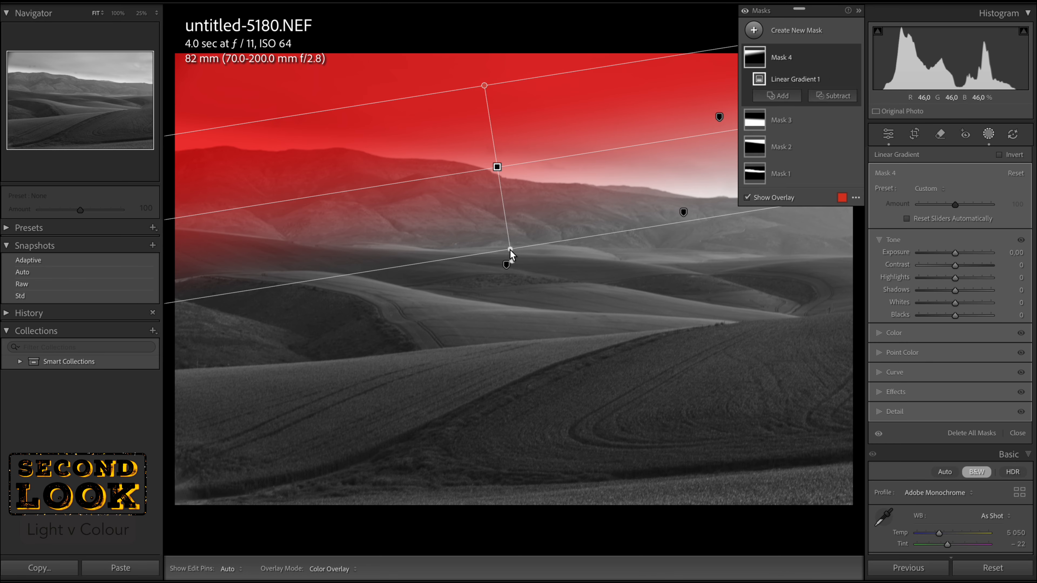
left_click_drag(956, 253, 951, 254)
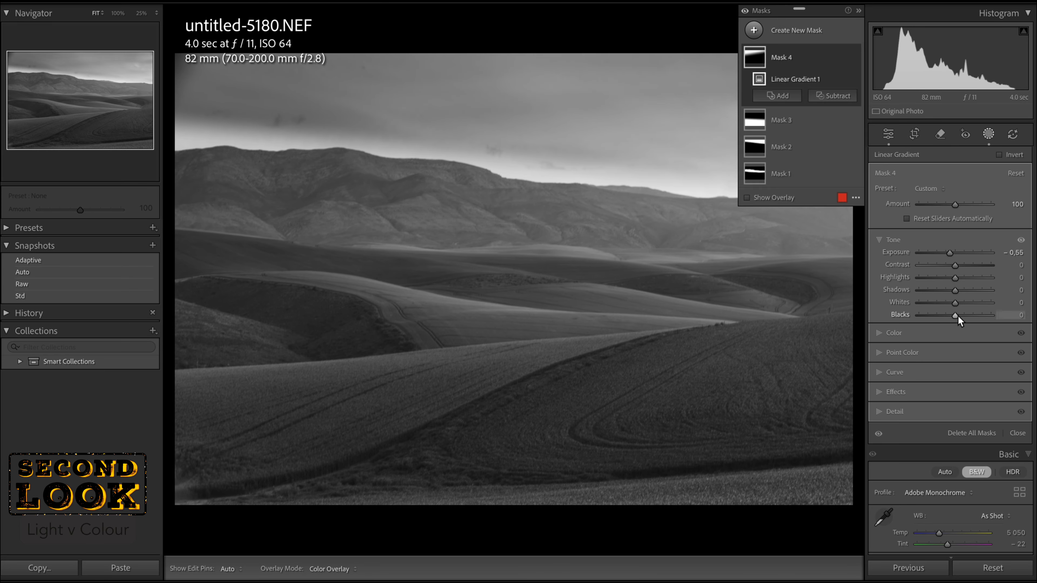
left_click_drag(957, 316, 945, 316)
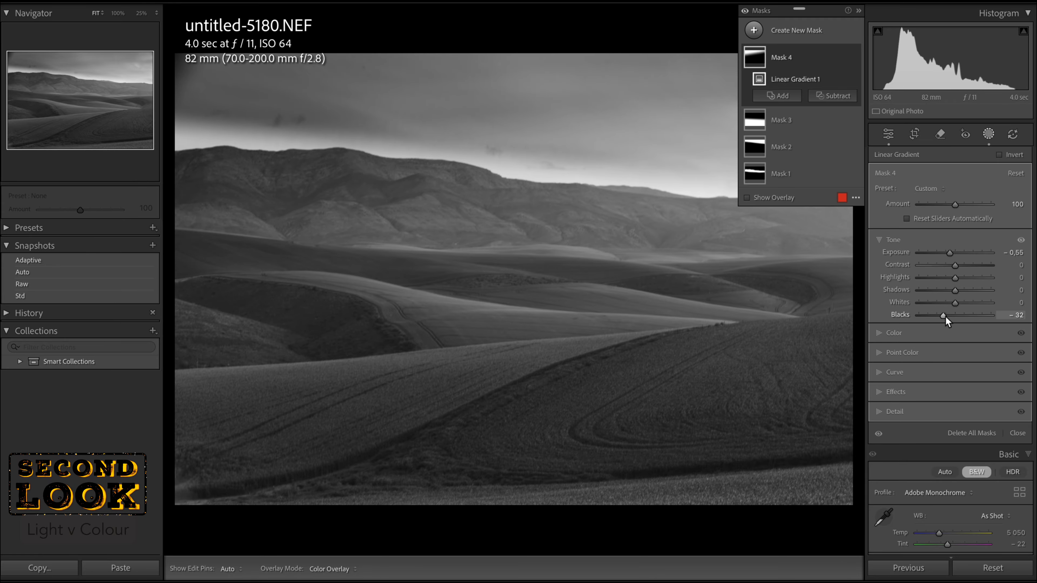
- Create a radial gradient mask as a wide, flat ellipse over the distant hills at the foot of the mountains
left_click(754, 30)
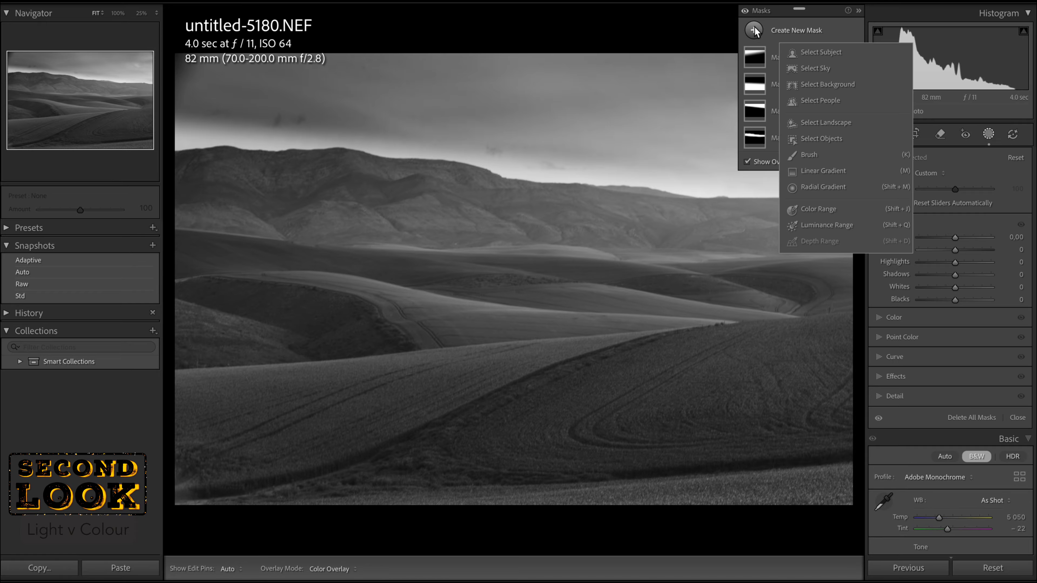
left_click(823, 187)
left_click_drag(351, 238, 392, 257)
- Add a second wide radial gradient to the same mask, tilted and positioned to follow the rising slope of the middle fields
left_click(777, 95)
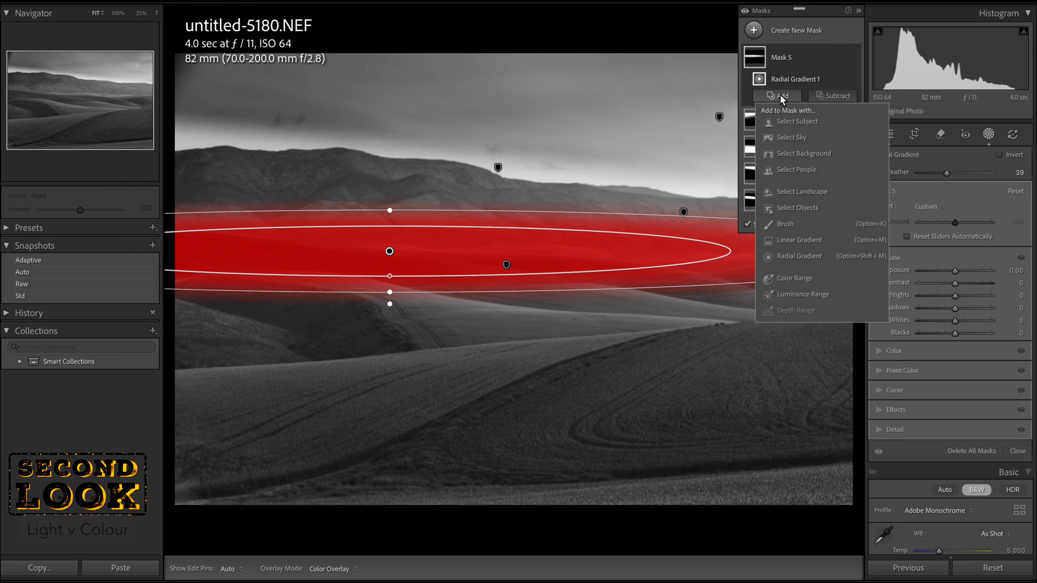
left_click(799, 256)
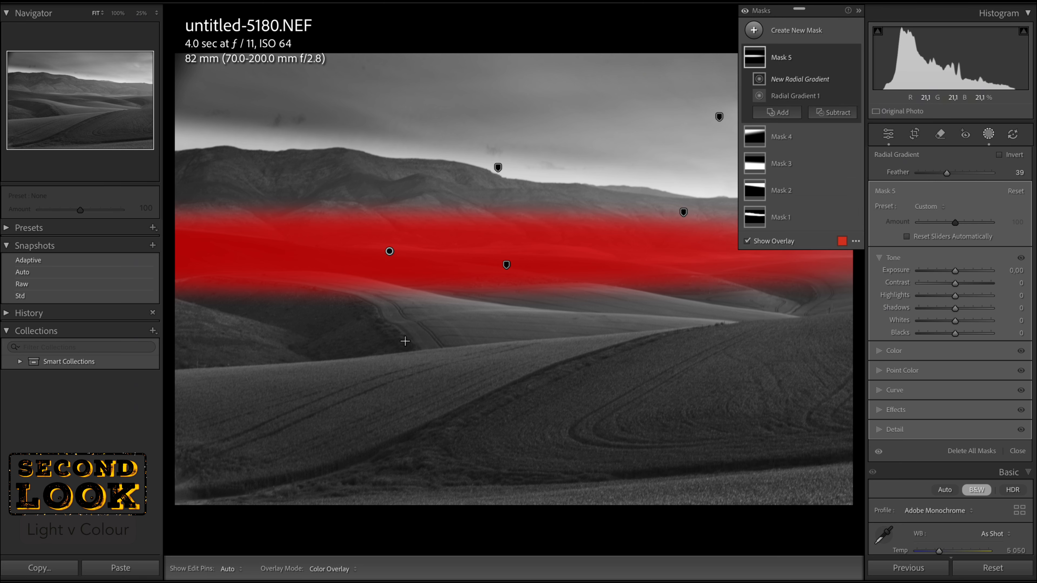
left_click_drag(405, 342, 862, 390)
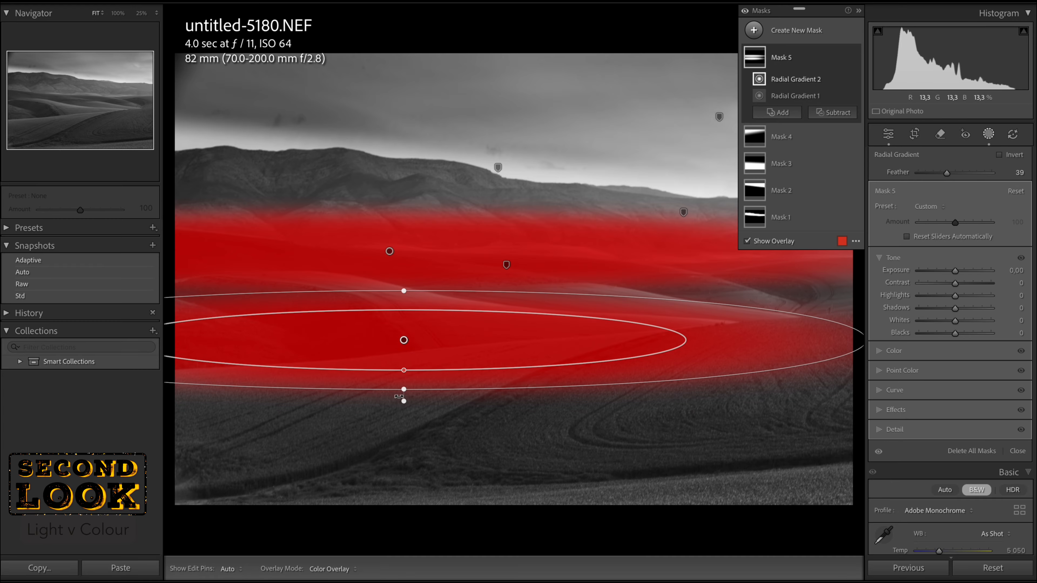
left_click_drag(306, 399, 318, 417)
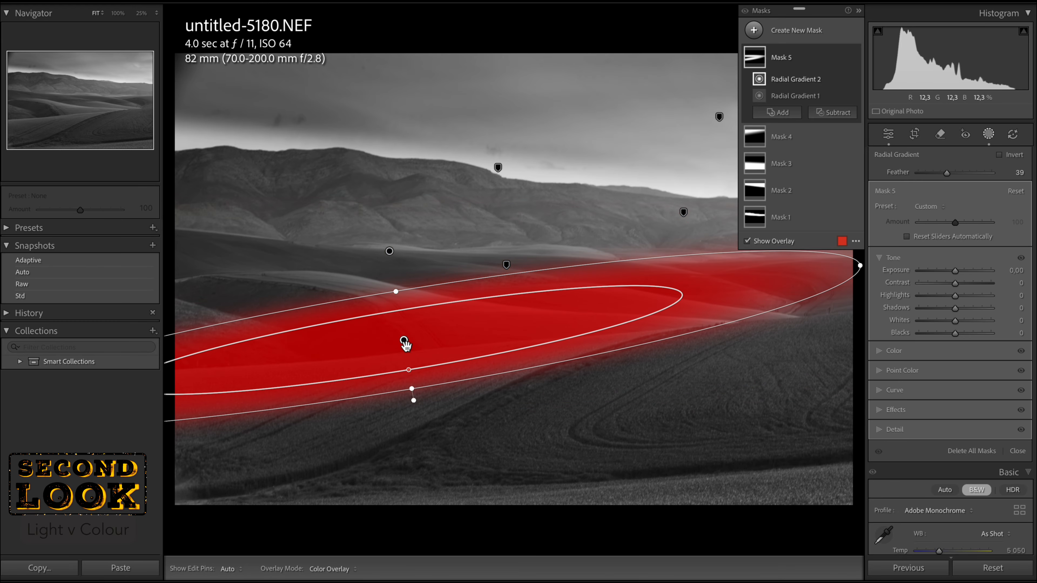
left_click_drag(405, 342, 439, 341)
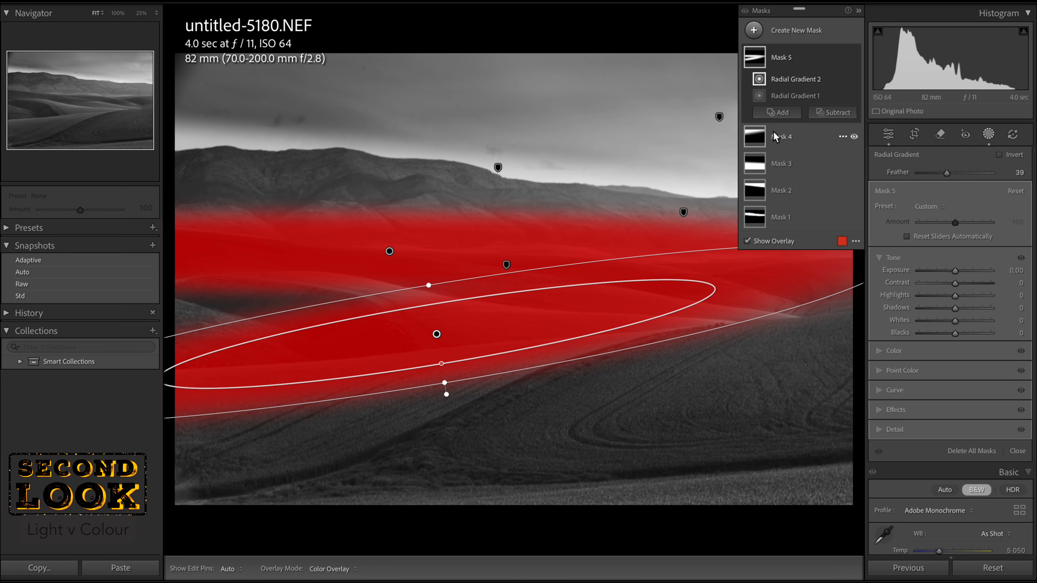
- Tilt the mask's first radial gradient and shift it up toward the mountains' right side, and set the mask's Exposure to 0.52
left_click(781, 101)
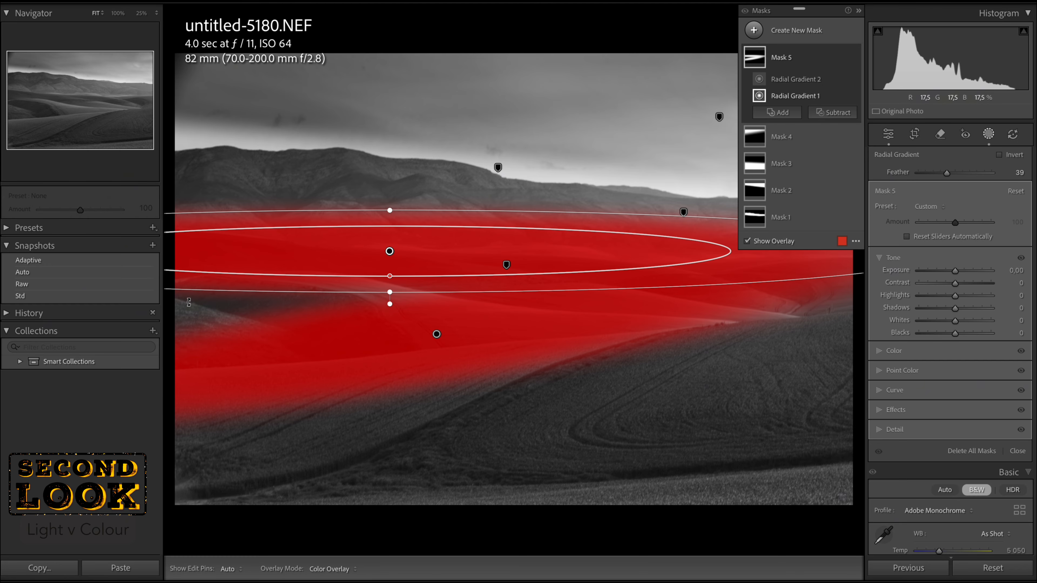
left_click_drag(188, 302, 203, 307)
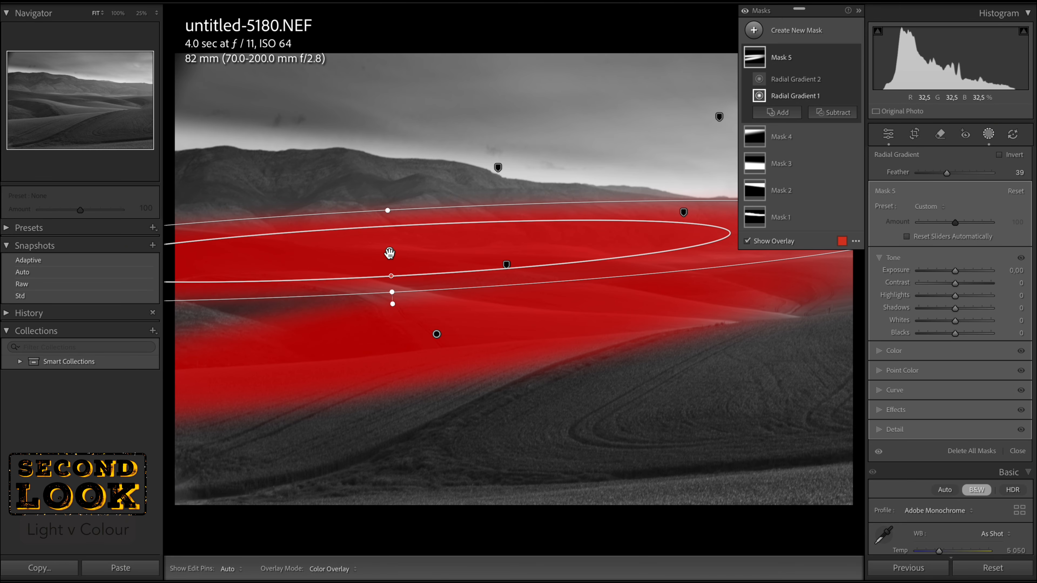
left_click_drag(389, 253, 424, 240)
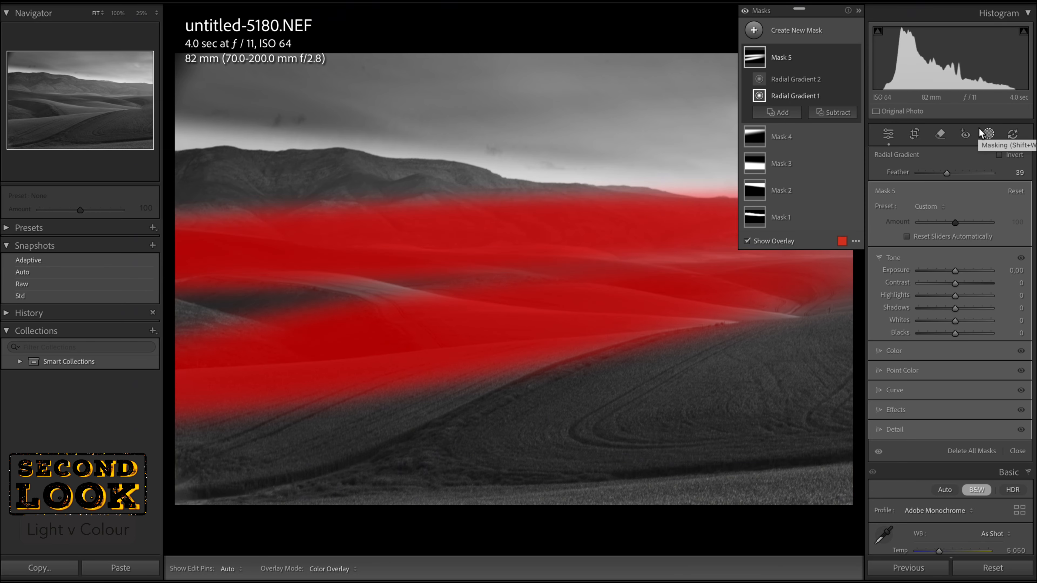
left_click_drag(953, 270, 959, 271)
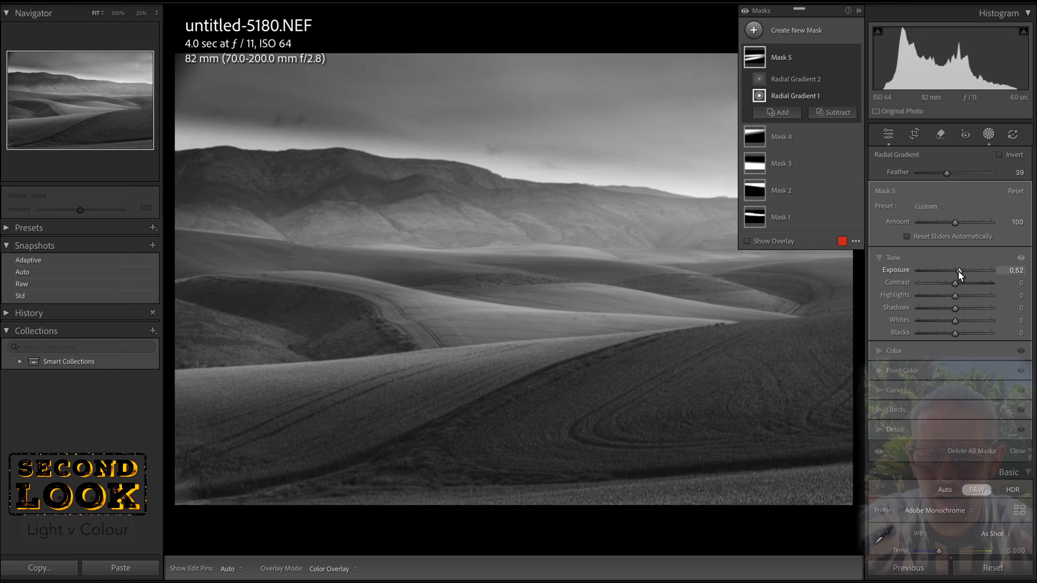
- Create a radial gradient mask centred on the bright horizon at the photo's right edge, with Feather 97, widened far into the landscape
left_click(755, 32)
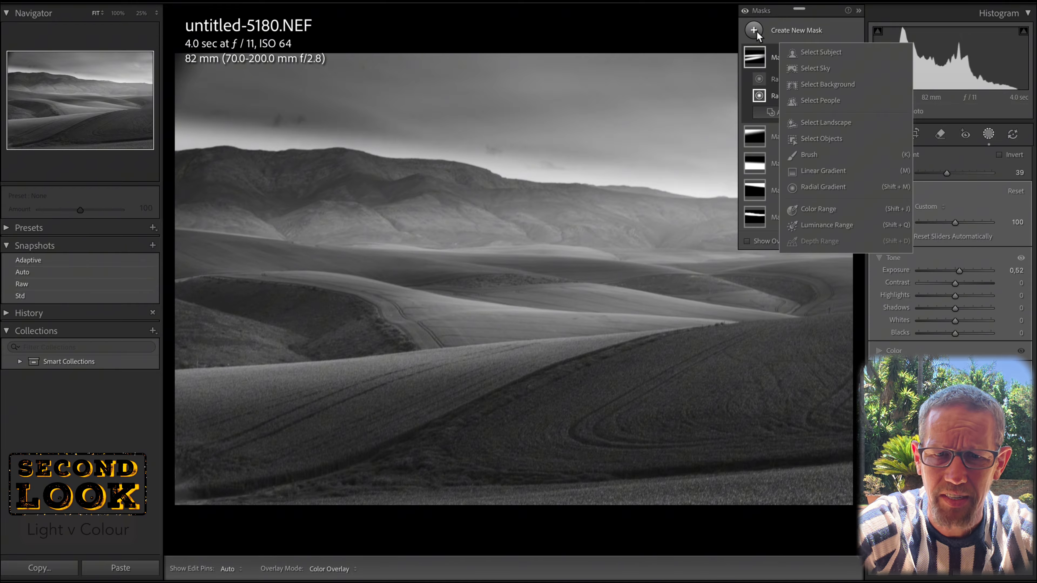
left_click(817, 187)
left_click_drag(598, 177, 735, 306)
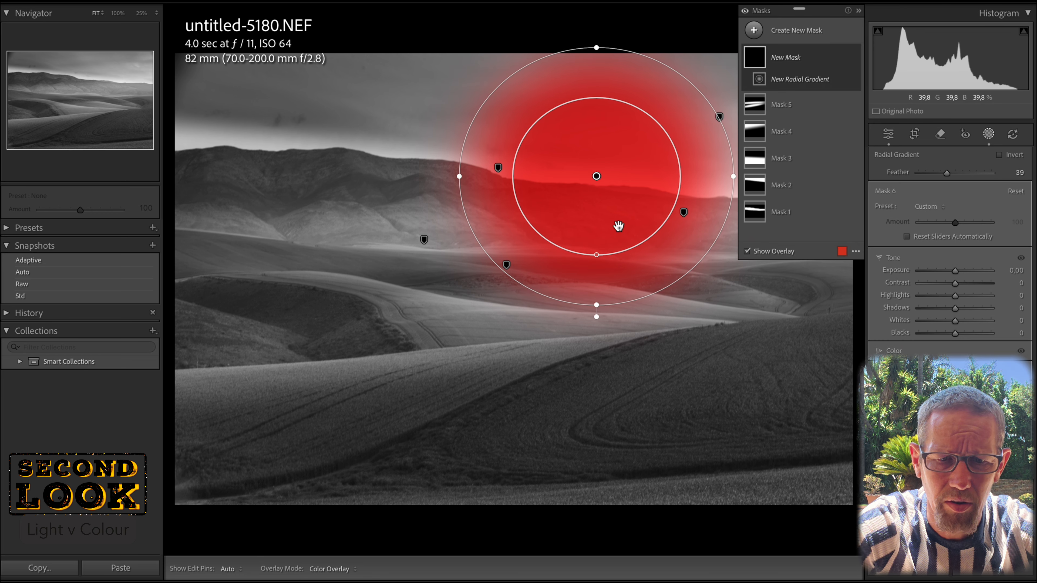
left_click_drag(598, 255, 860, 170)
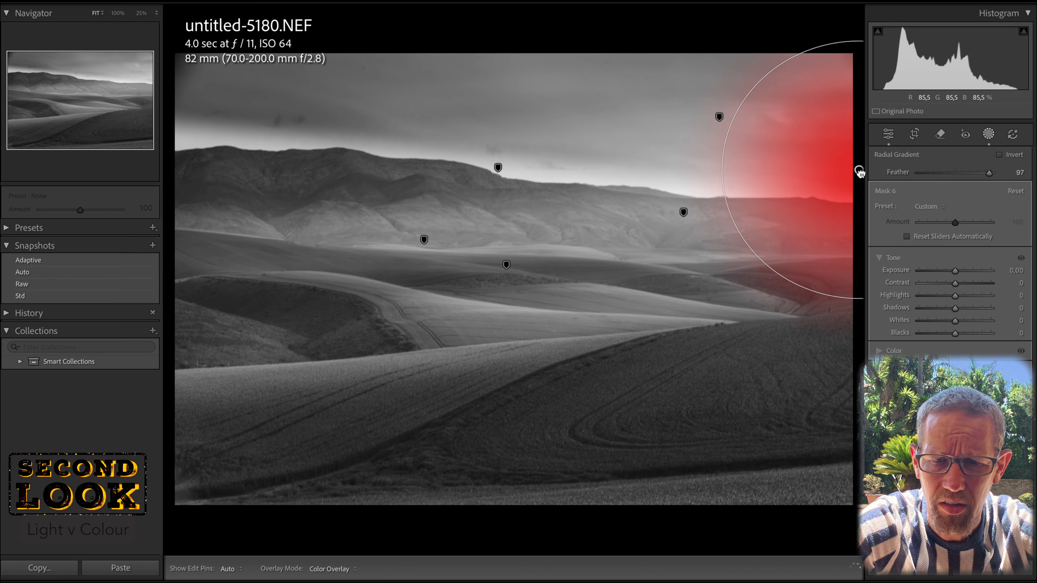
left_click_drag(720, 172, 492, 242)
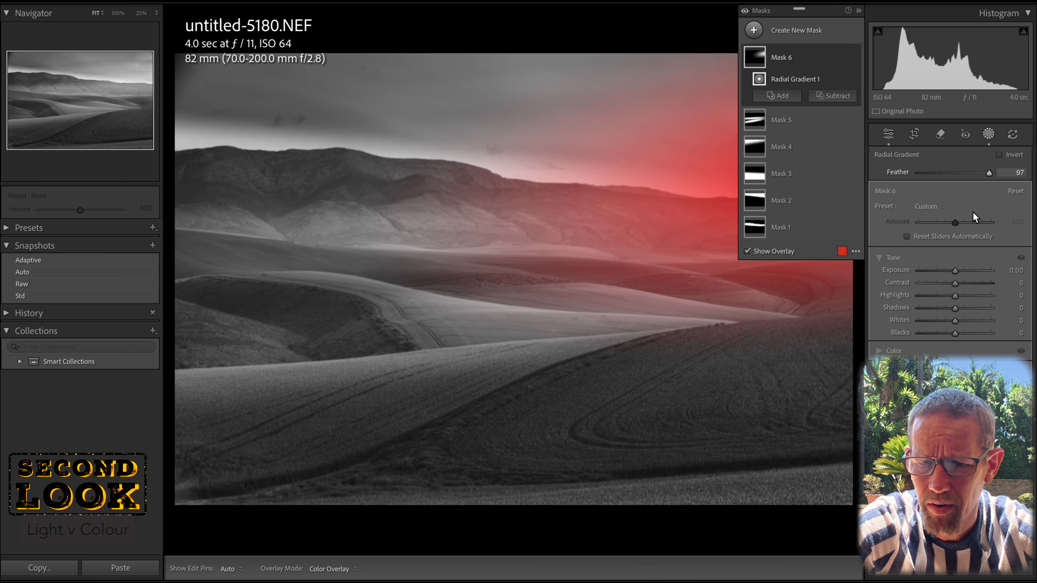
- Set the horizon glow mask's Dehaze to −40 and close the masking tools
left_click(879, 411)
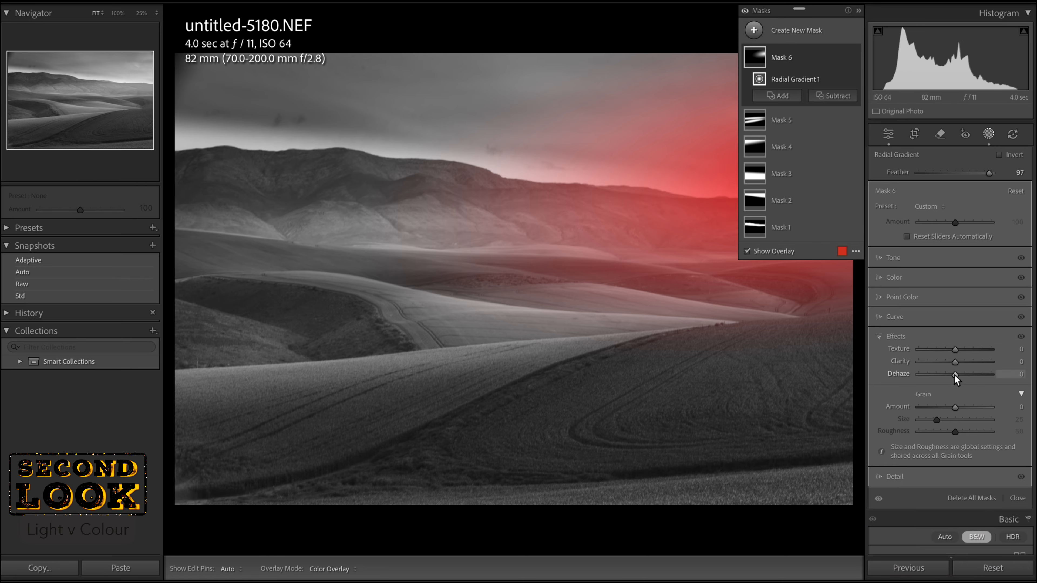
left_click_drag(955, 375, 939, 381)
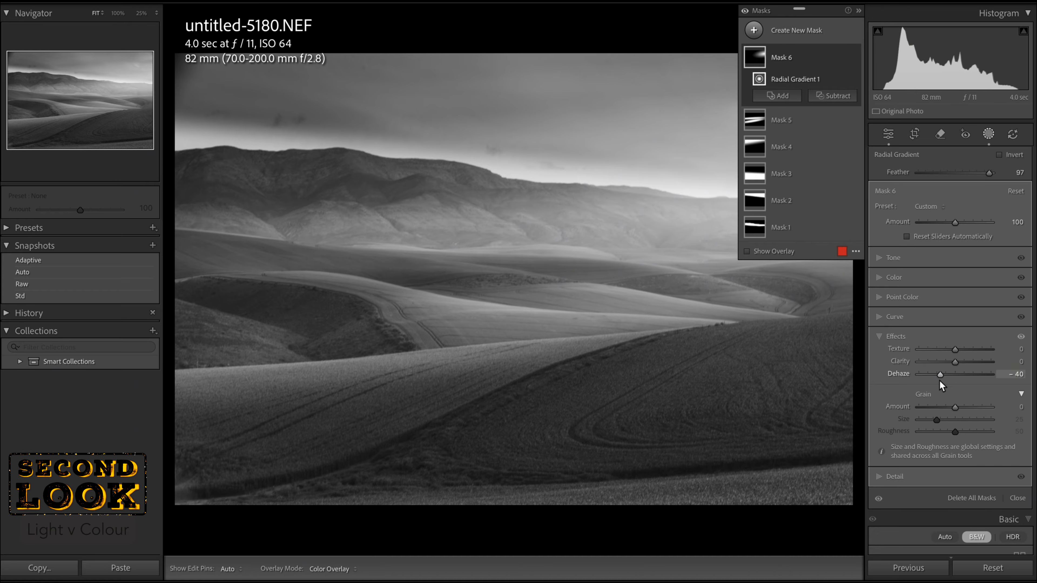
left_click(988, 134)
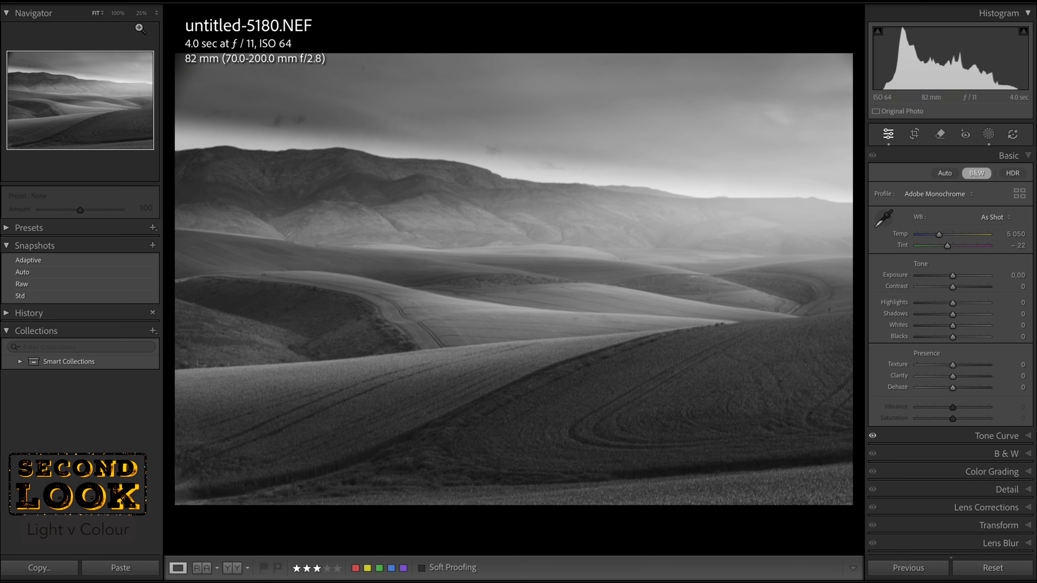
- Create a short diagonal linear gradient mask over the dark upper-left corner of the sky
left_click(157, 14)
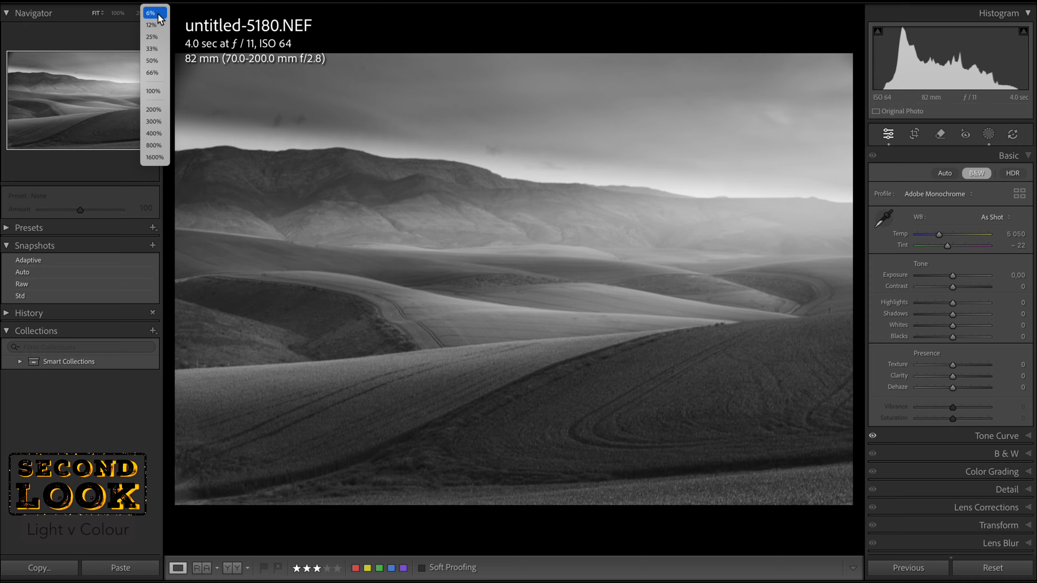
left_click(152, 72)
left_click_drag(247, 106, 828, 439)
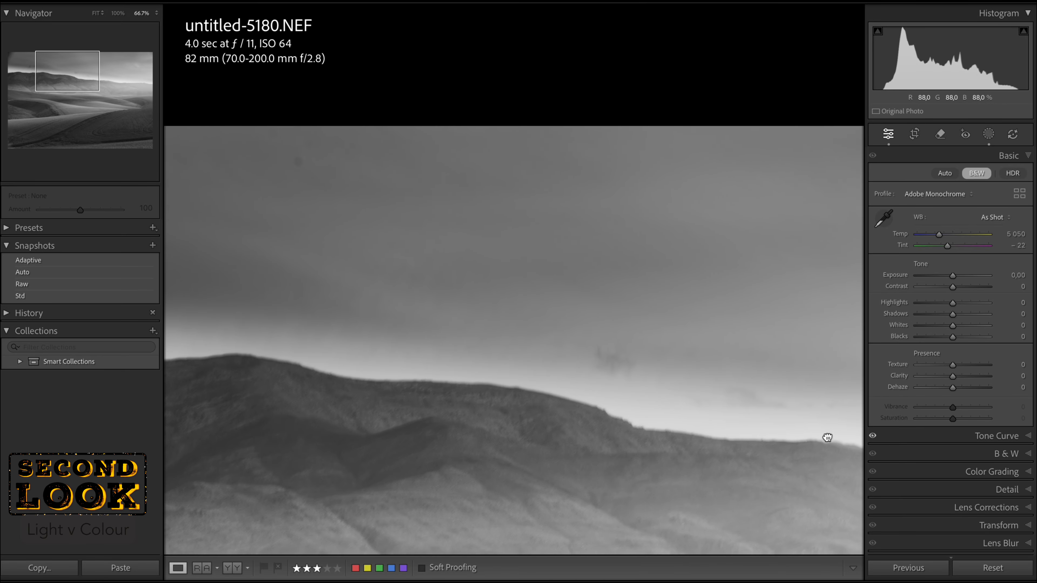
left_click_drag(475, 343, 797, 382)
left_click_drag(533, 295, 690, 294)
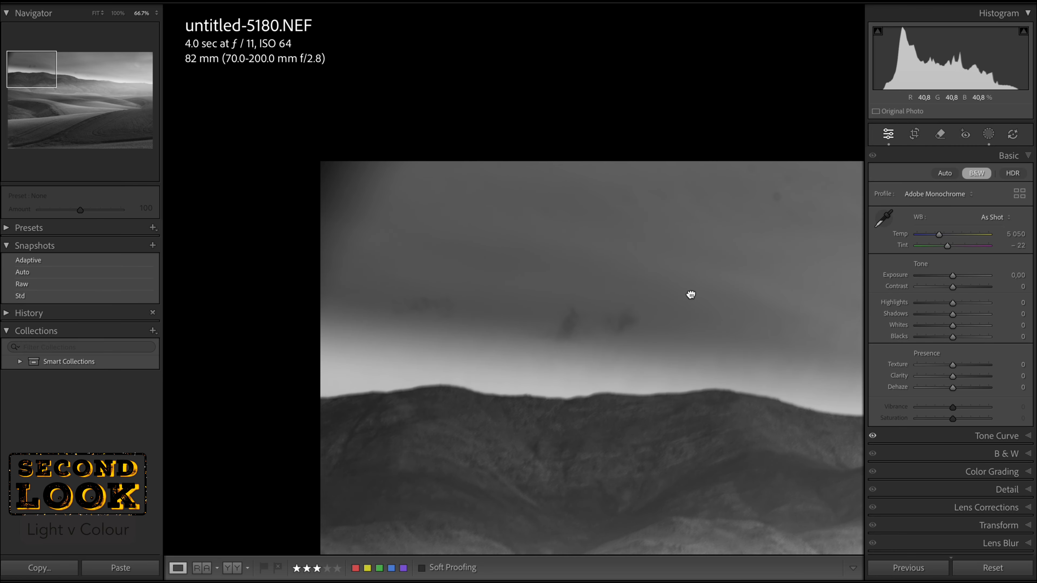
left_click(988, 134)
left_click(755, 29)
left_click(821, 172)
left_click_drag(332, 176, 398, 232)
left_click_drag(368, 197, 339, 185)
left_click(878, 240)
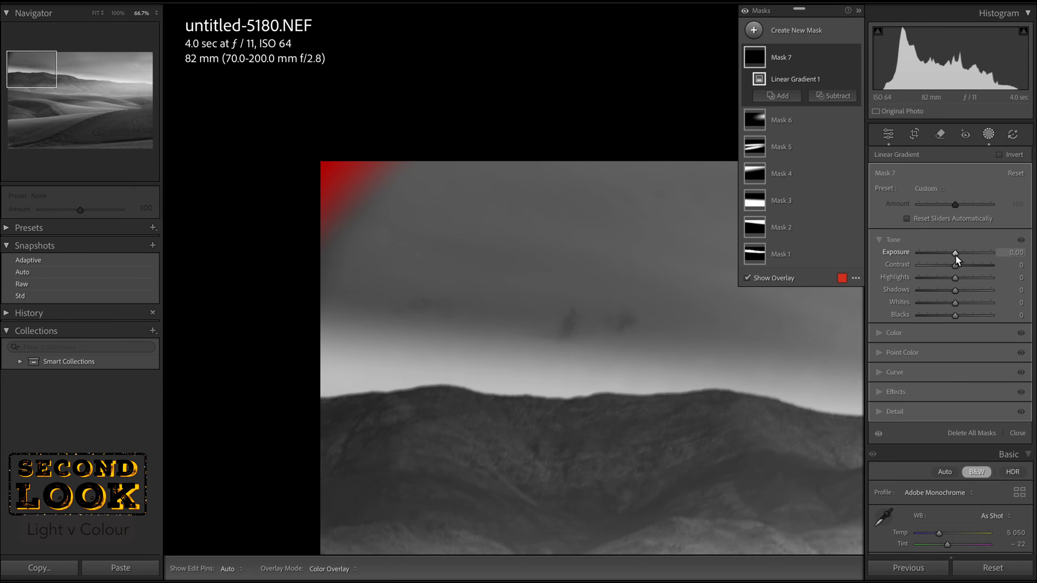
- Set the corner mask's Exposure to 0.58, then shift its gradient slightly and tilt it more steeply along the dark corner
left_click_drag(956, 255, 960, 253)
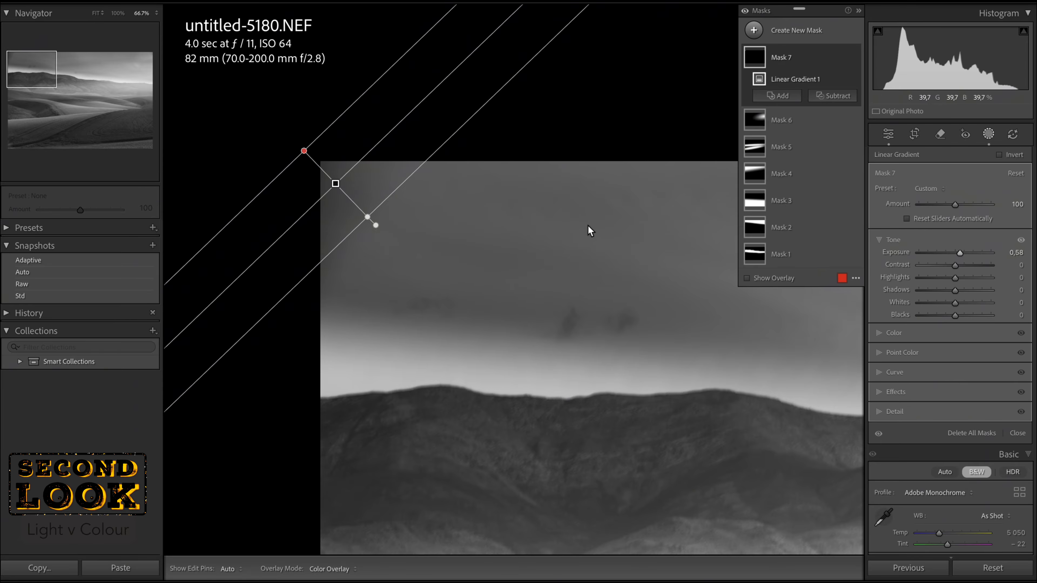
left_click_drag(336, 183, 330, 190)
left_click_drag(370, 232, 370, 231)
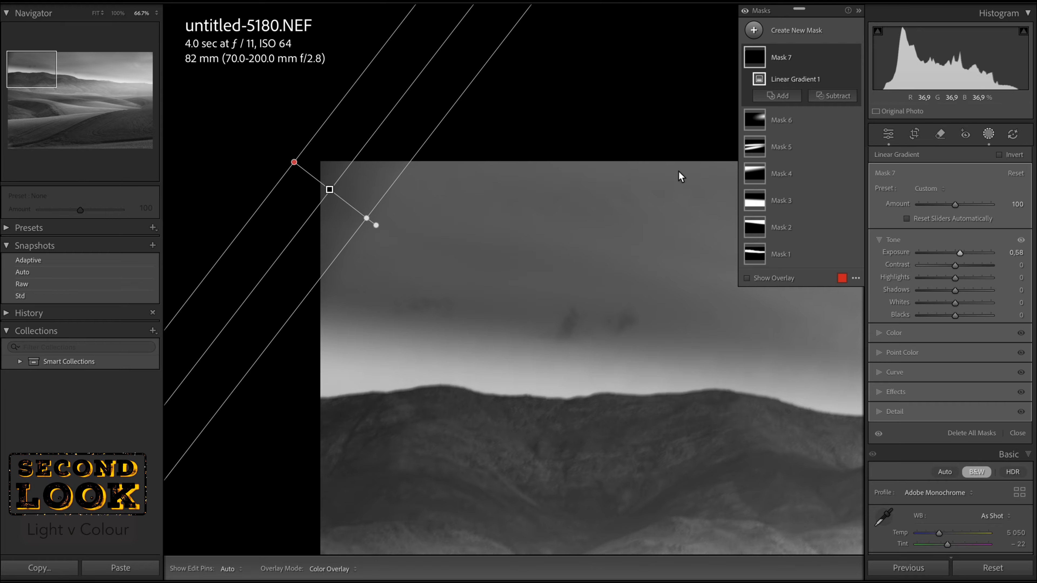
left_click(854, 57)
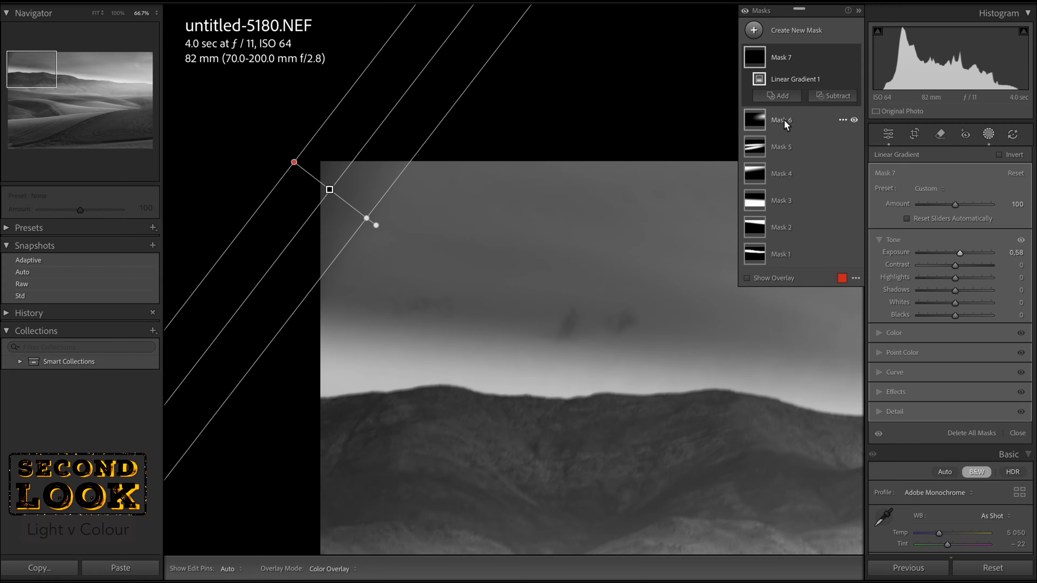
left_click(96, 14)
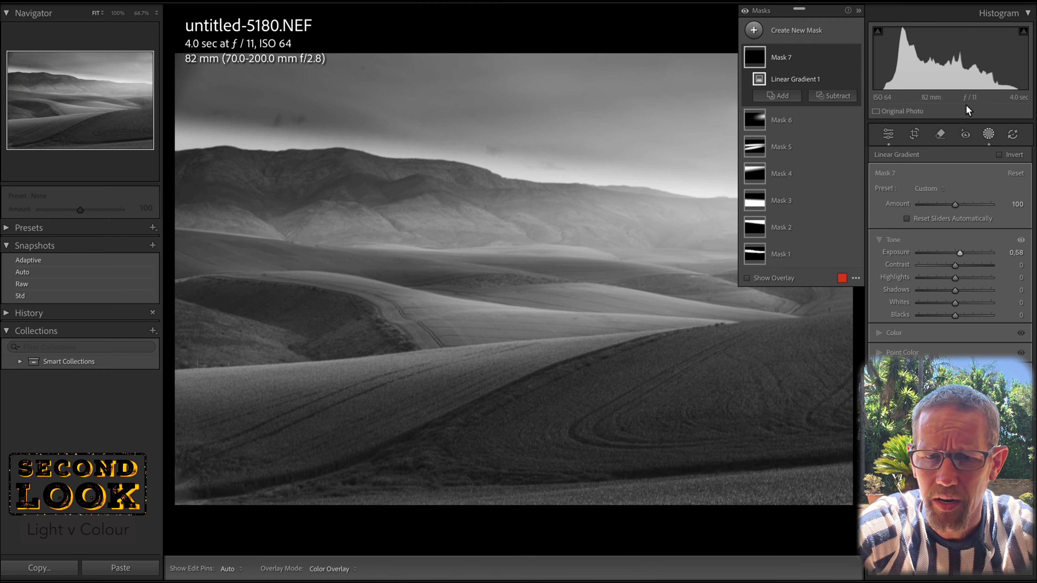
- Create a large radial gradient mask with Feather 29 over the mountains and middle fields, tilted to rise toward the right
left_click(754, 30)
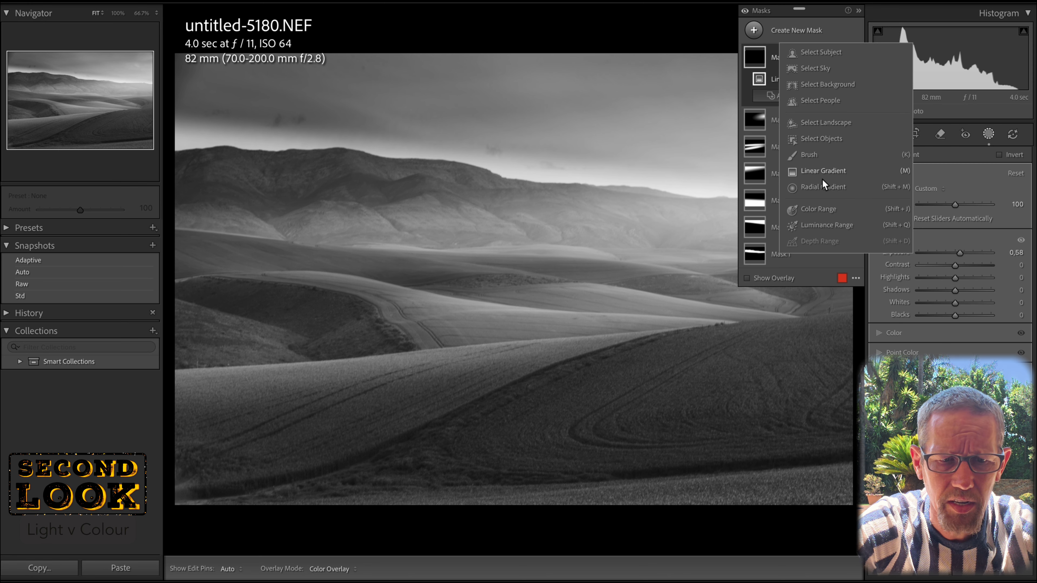
key("Escape")
key("shift+m")
left_click_drag(360, 284, 825, 498)
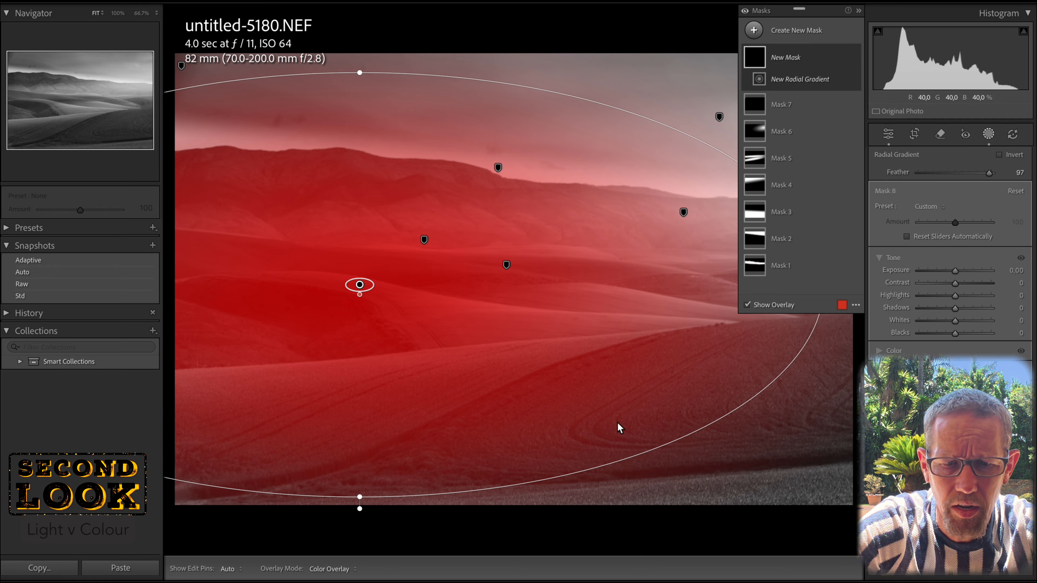
left_click_drag(359, 294, 360, 435)
left_click_drag(715, 434, 742, 337)
left_click_drag(359, 285, 583, 216)
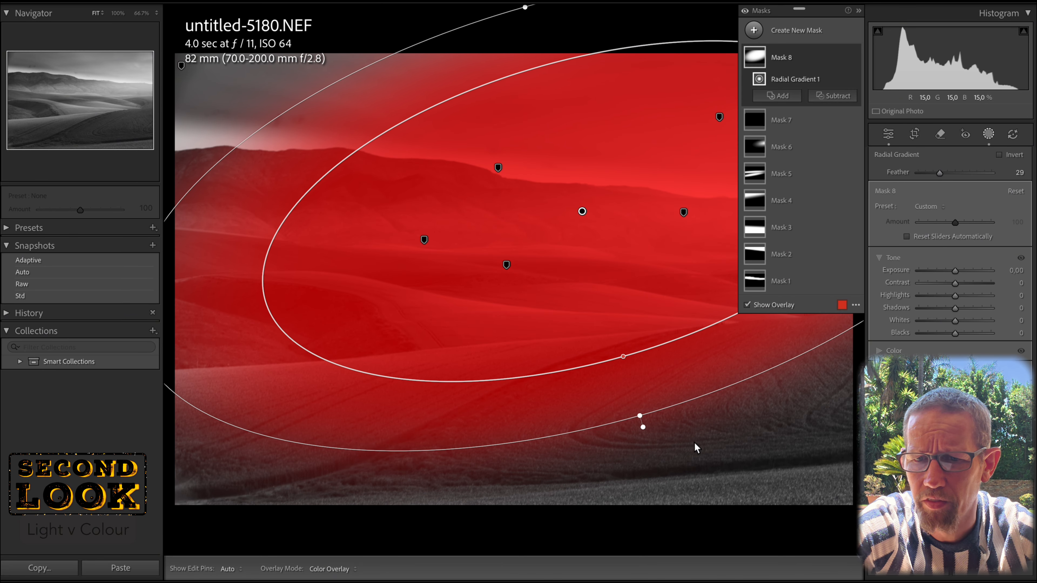
left_click_drag(642, 416, 648, 447)
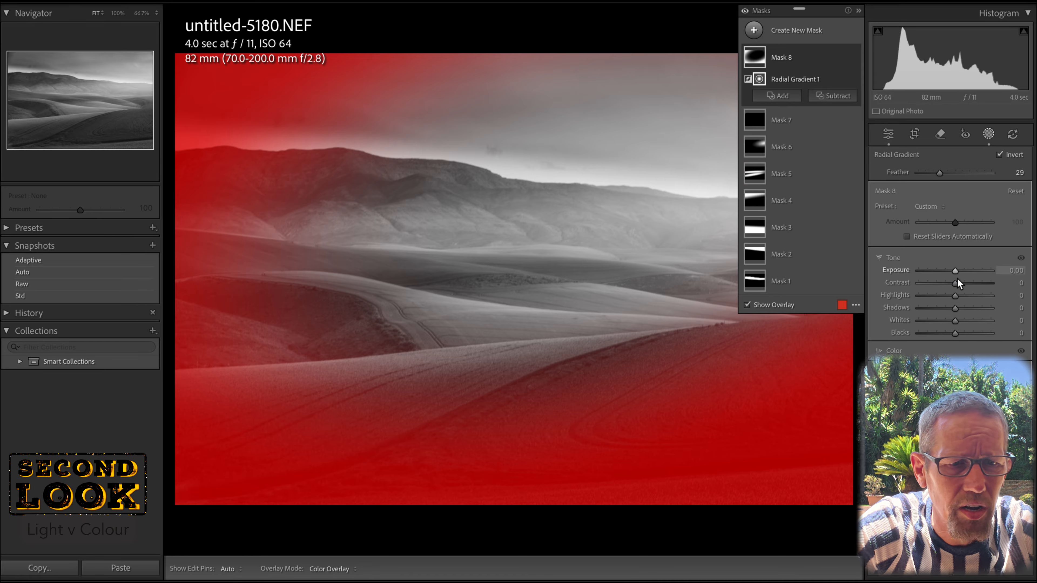
- Invert the large radial gradient, set the mask's Exposure to −0.35 and close the masking tools
left_click_drag(954, 272, 950, 272)
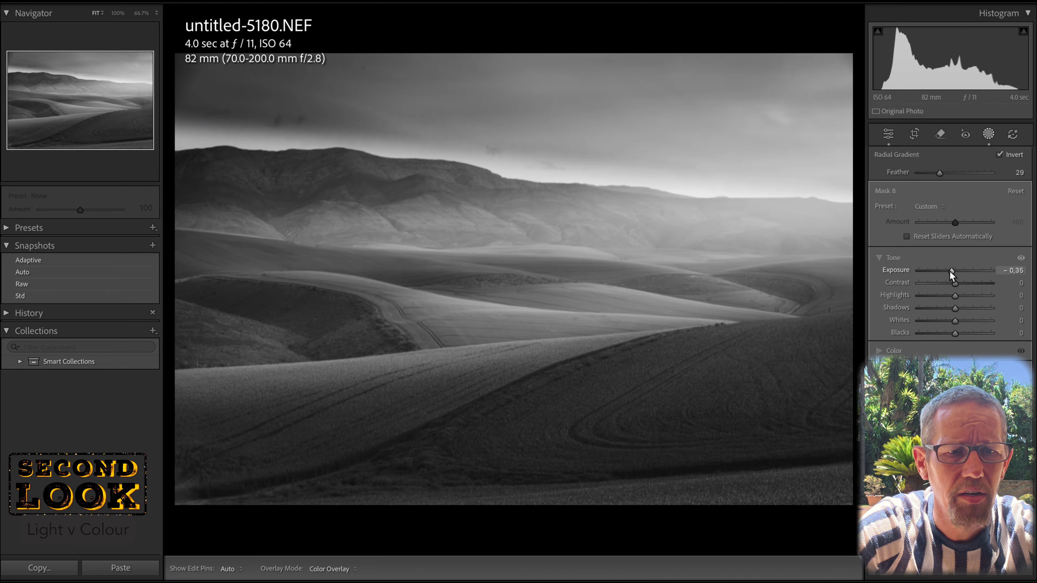
left_click_drag(950, 273, 950, 272)
left_click(988, 134)
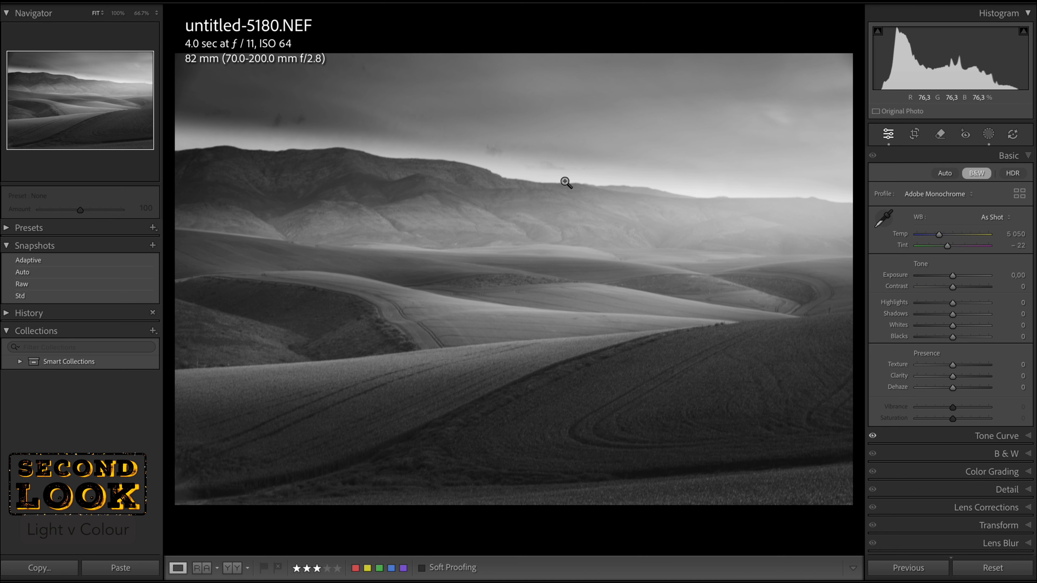
- Remove two small spots near the sky's upper edge with the Remove tool and check the rest of the sky for others
left_click(344, 78)
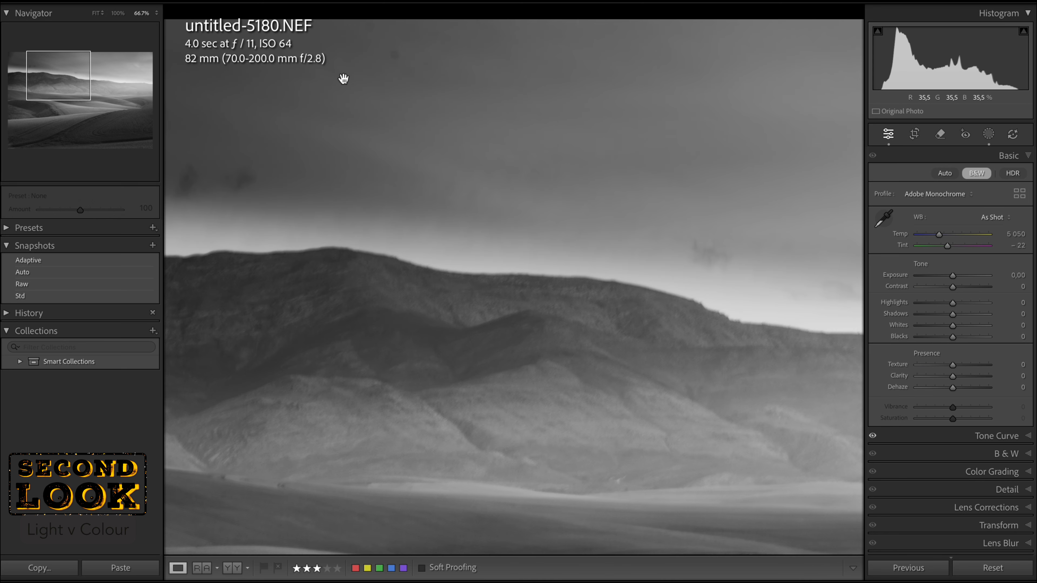
left_click_drag(347, 100, 548, 190)
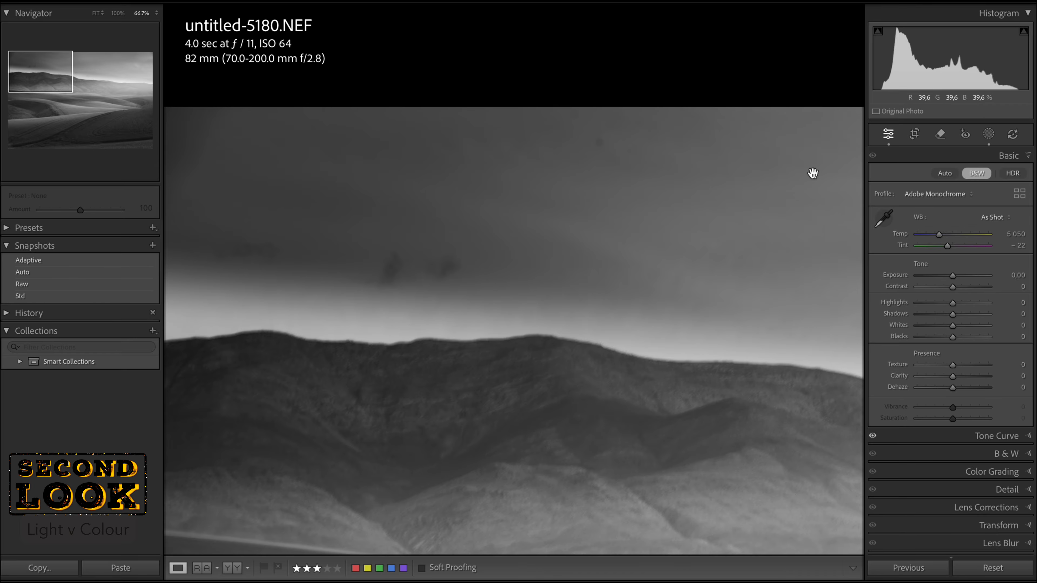
left_click(947, 137)
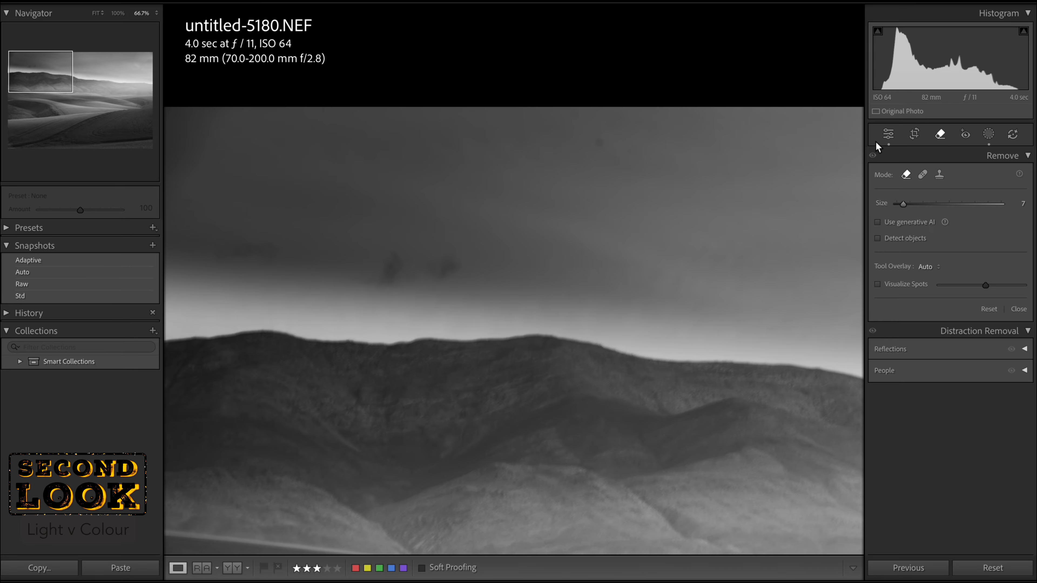
left_click(600, 144)
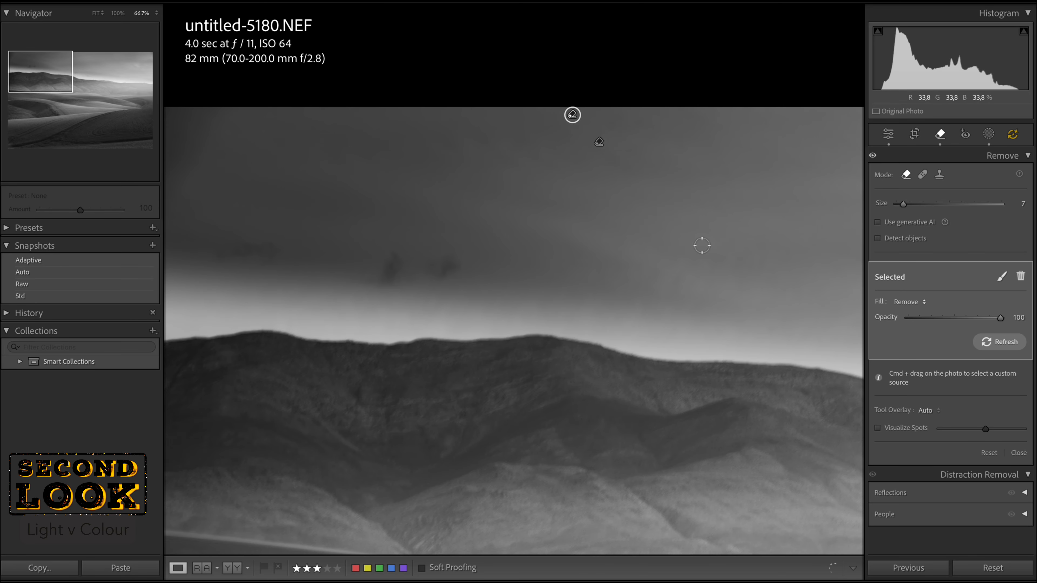
left_click_drag(670, 250, 443, 248)
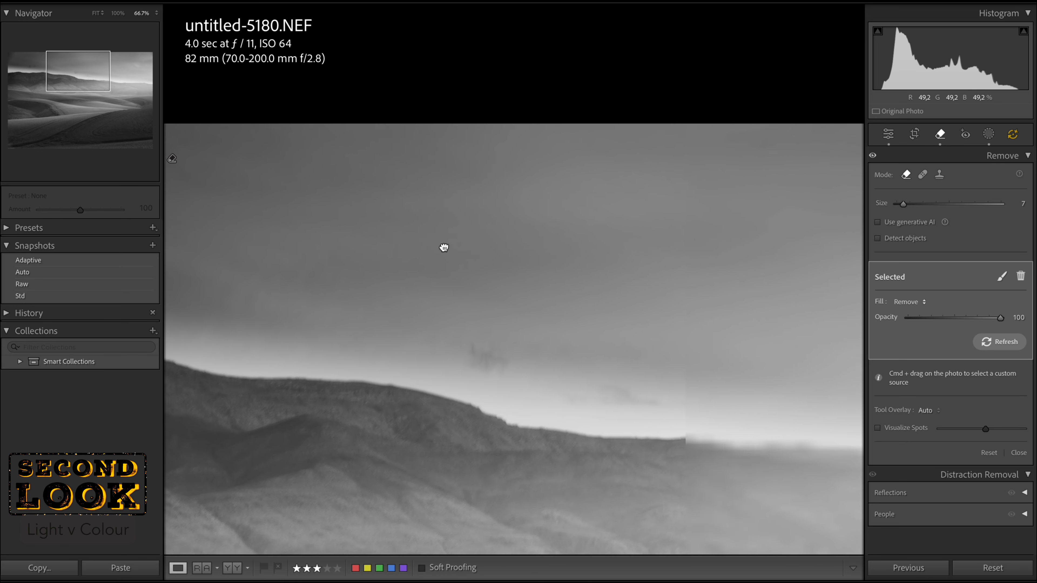
left_click_drag(586, 242, 401, 230)
left_click_drag(620, 237, 447, 264)
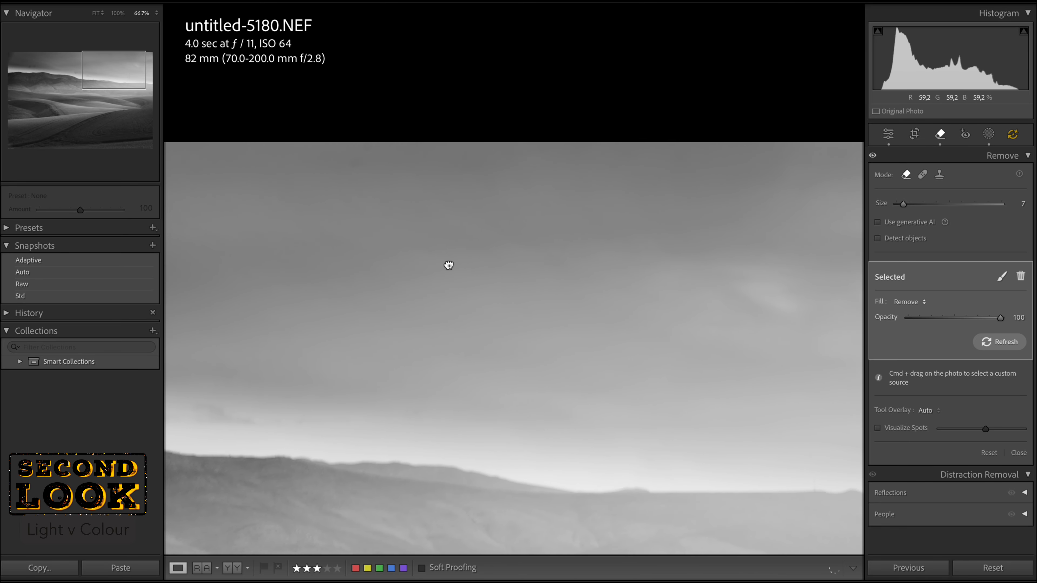
left_click_drag(591, 253, 822, 79)
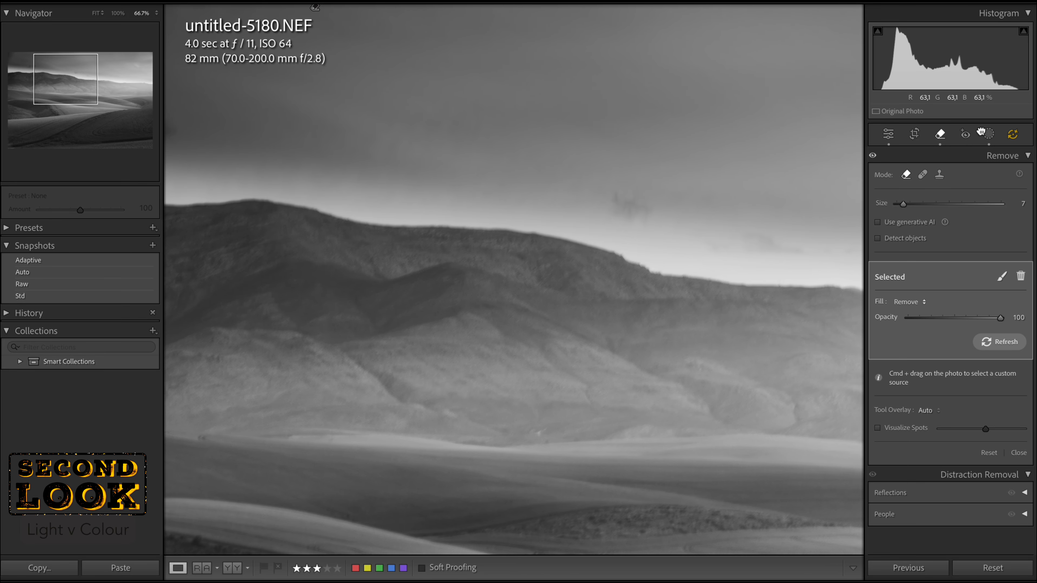
left_click_drag(498, 164, 895, 198)
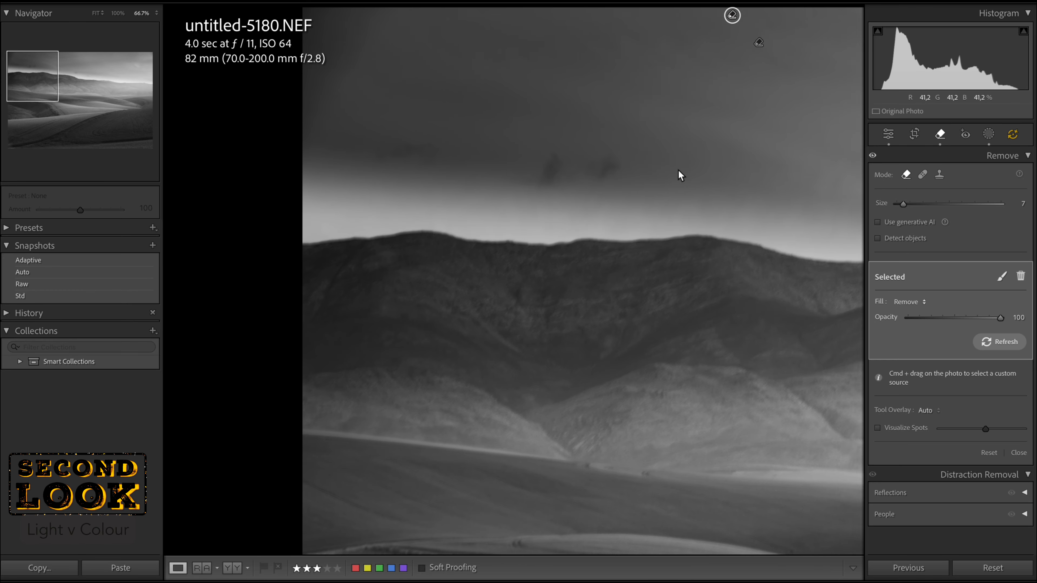